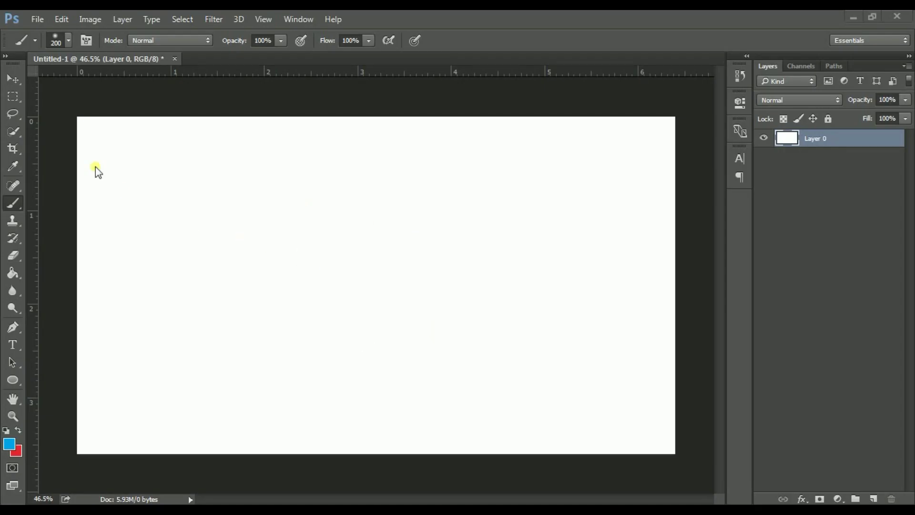
Step: Create a new 1920 × 1080 document
left_click(35, 20)
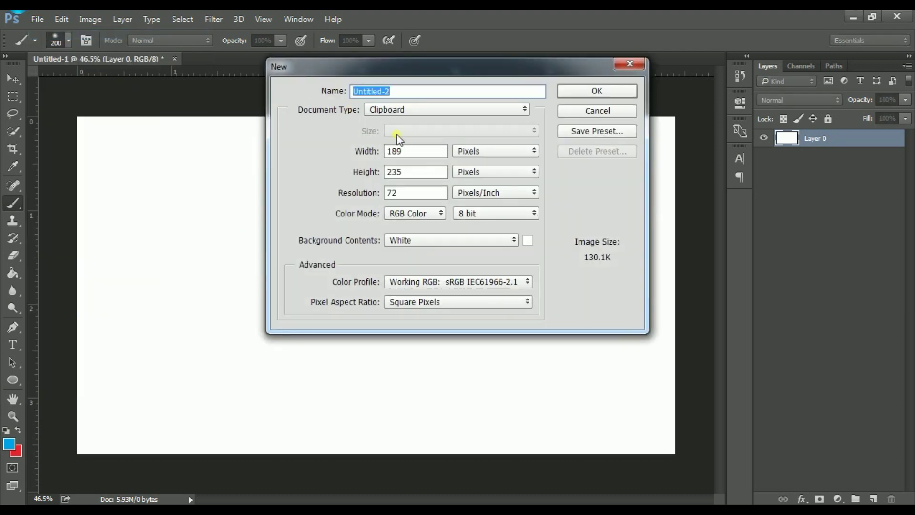
double_click(408, 151)
type("1920")
key("Tab")
type("1080")
key("Tab")
type("300")
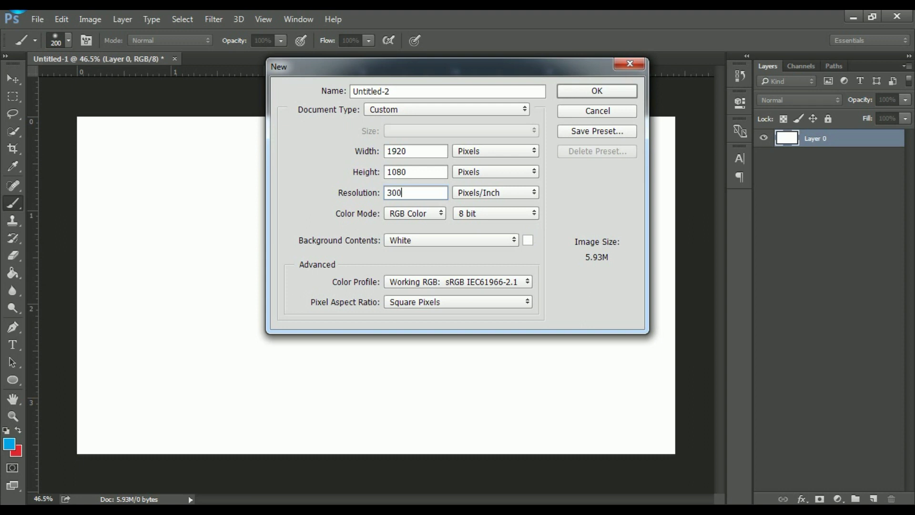
double_click(434, 152)
double_click(432, 172)
double_click(436, 193)
left_click(567, 91)
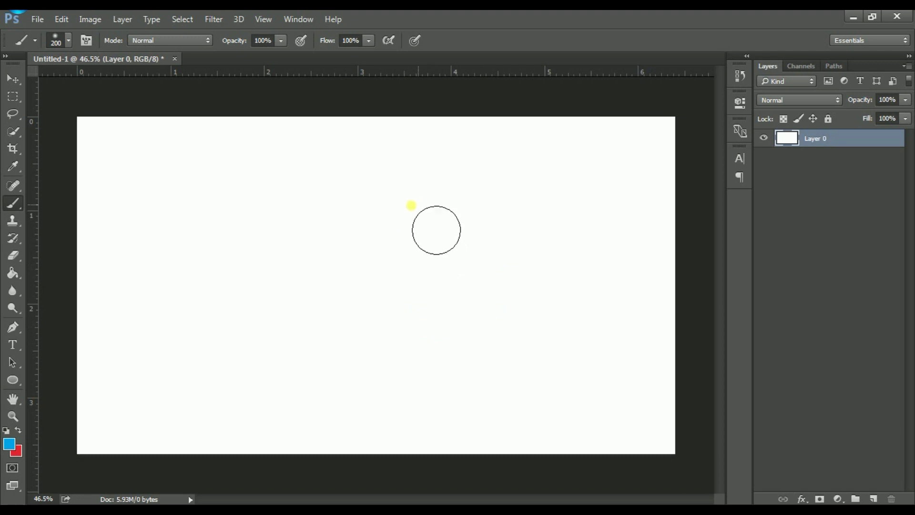
Step: Draw a closed curved swoosh path with the Pen tool and add an empty Layer 1
left_click(12, 329)
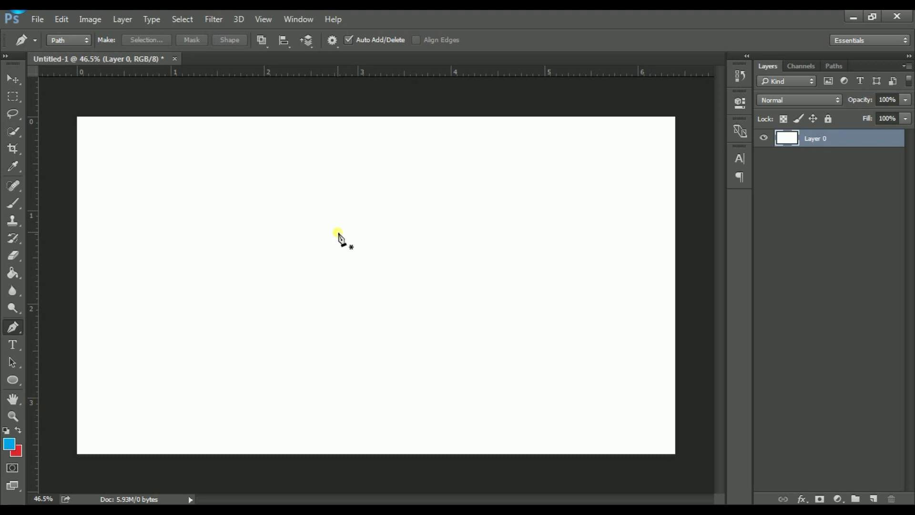
left_click(339, 228)
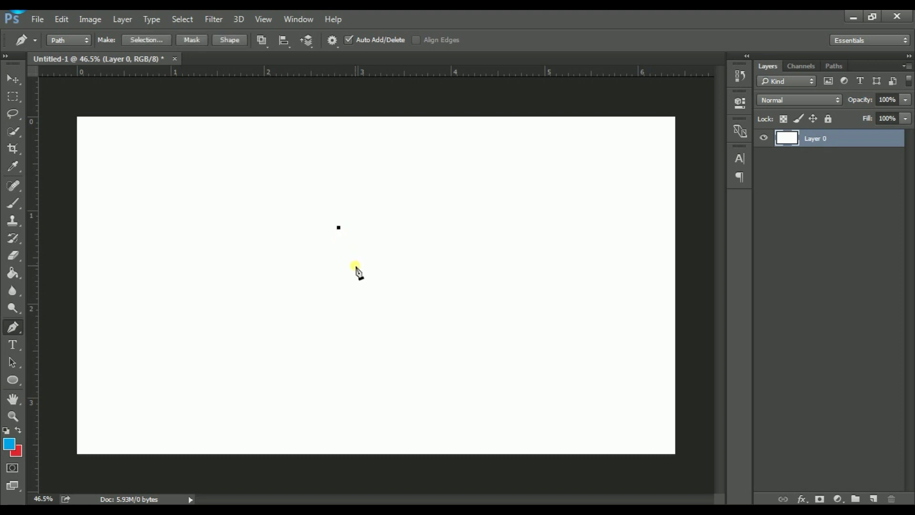
left_click_drag(364, 271, 406, 279)
left_click_drag(435, 346, 442, 413)
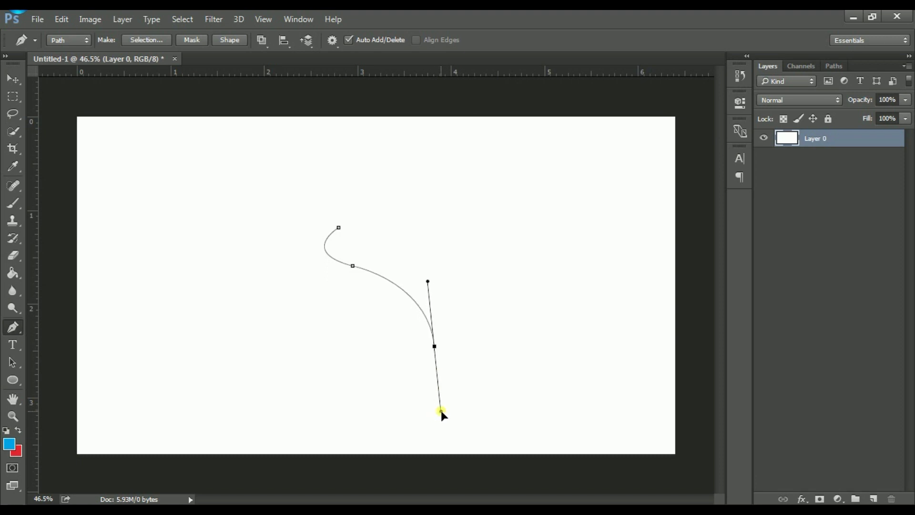
left_click(435, 346)
left_click_drag(329, 286, 248, 264)
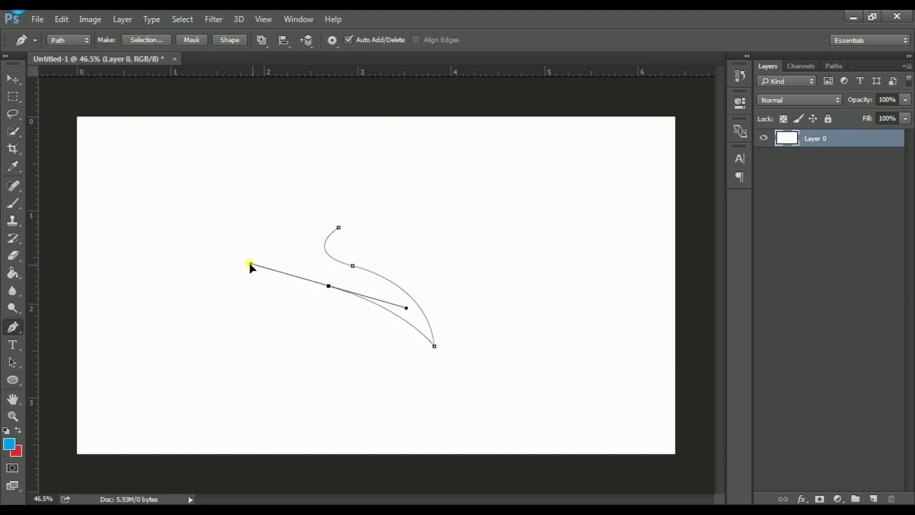
left_click(328, 286)
mouse_move(339, 228)
left_mouse_down()
mouse_move(394, 218)
mouse_move(430, 197)
left_mouse_up()
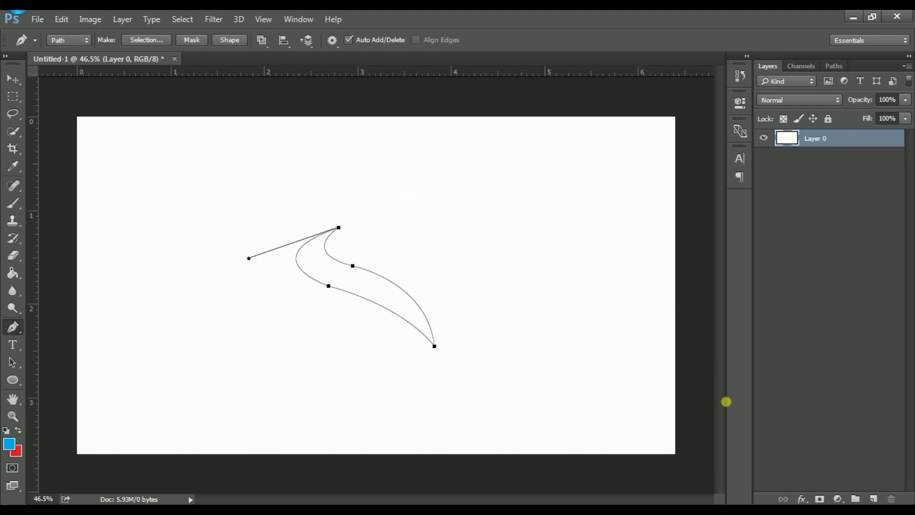
left_click(880, 497)
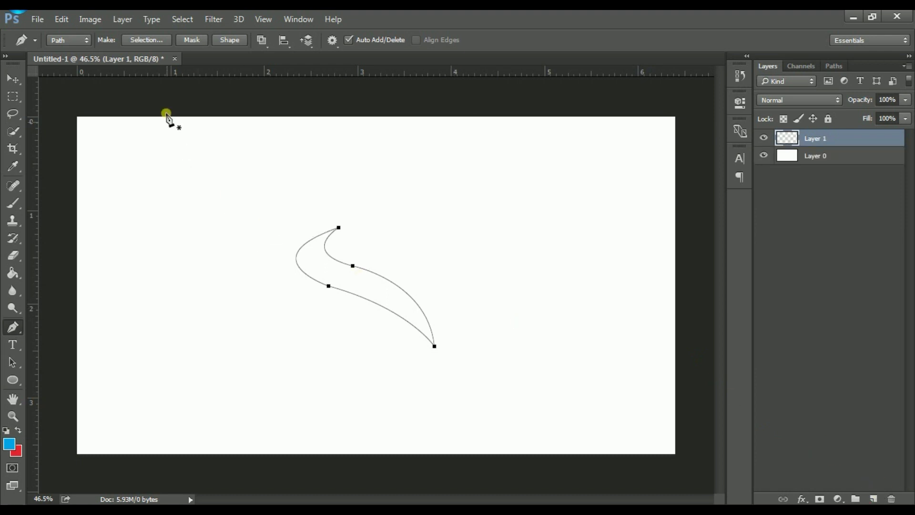
Step: Turn the swoosh path into a selection, fill it with blue #00a2e8, then deselect
left_click(162, 40)
left_click(524, 128)
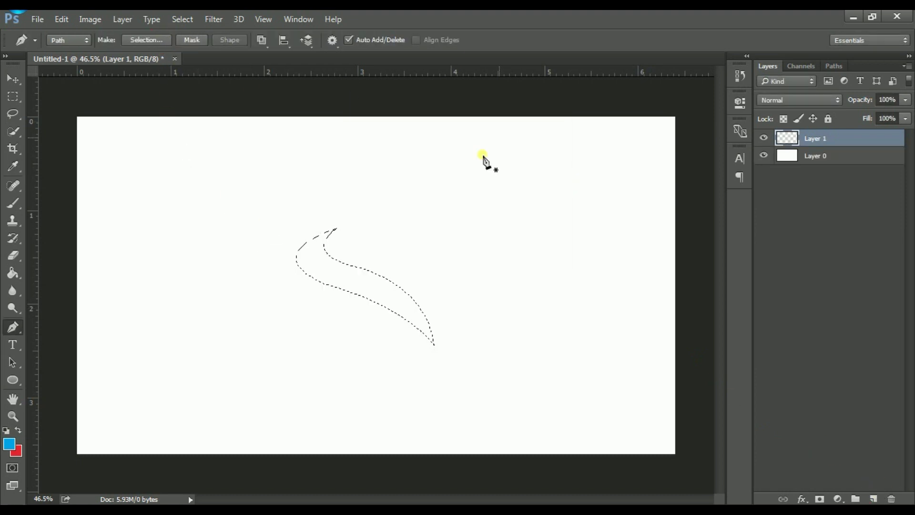
left_click(19, 276)
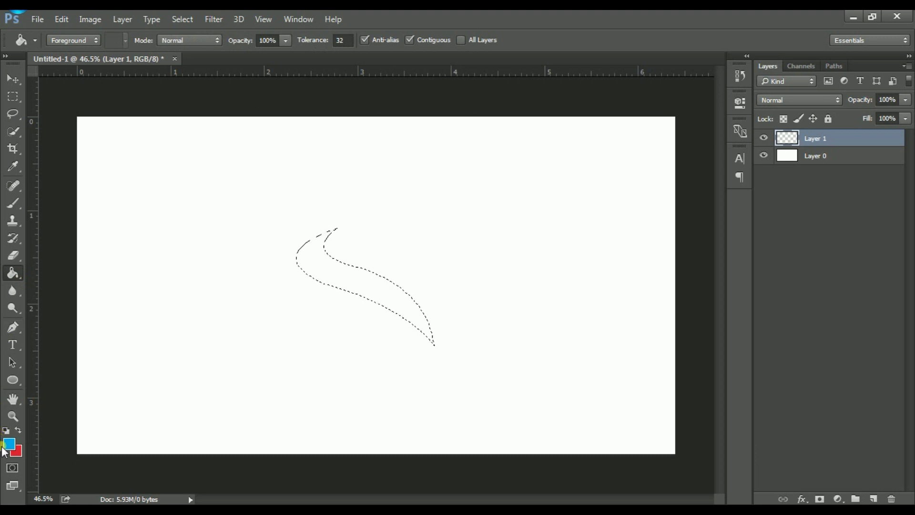
left_click(9, 445)
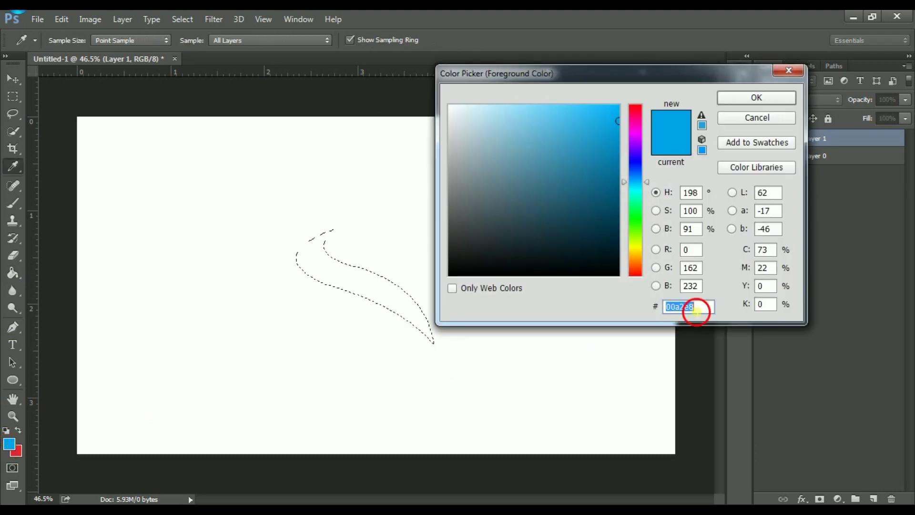
left_click(737, 96)
left_click(365, 300)
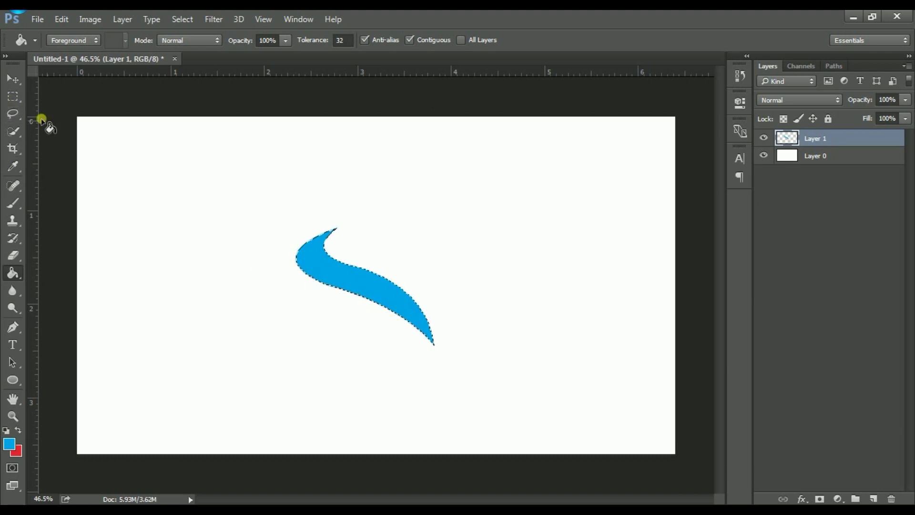
left_click(20, 97)
right_click(316, 248)
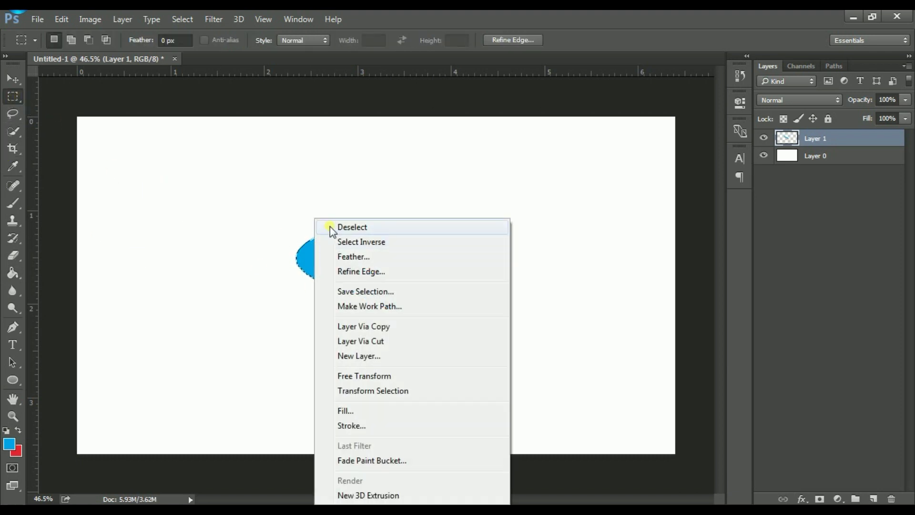
left_click(330, 227)
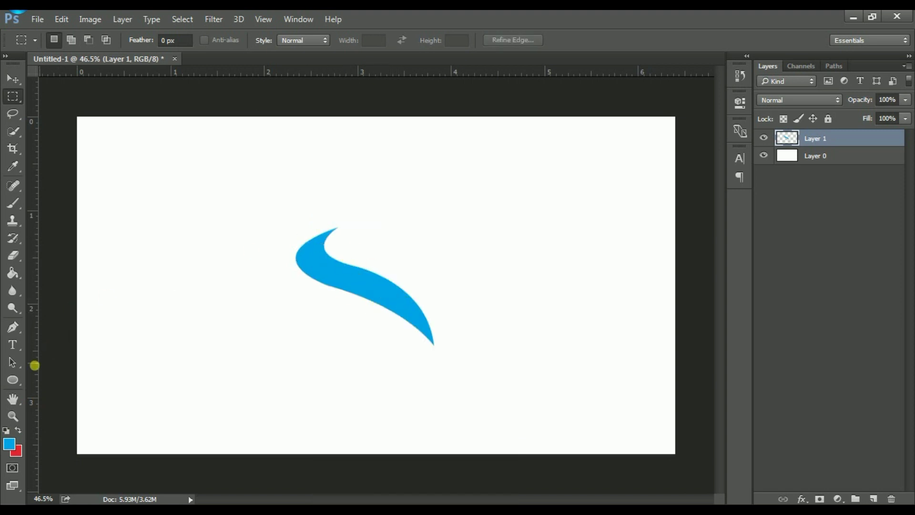
left_click(13, 327)
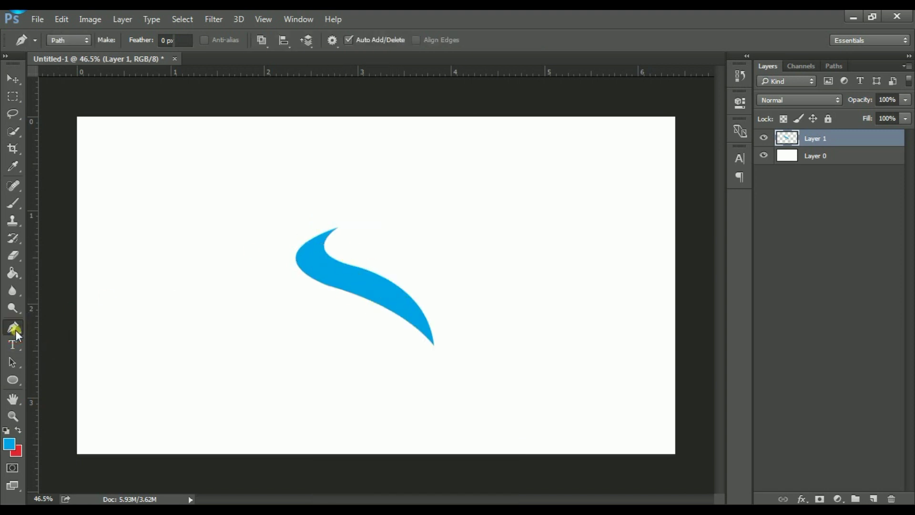
Step: Draw a second closed crescent path rising upward from the blue swoosh's tip
left_click(337, 229)
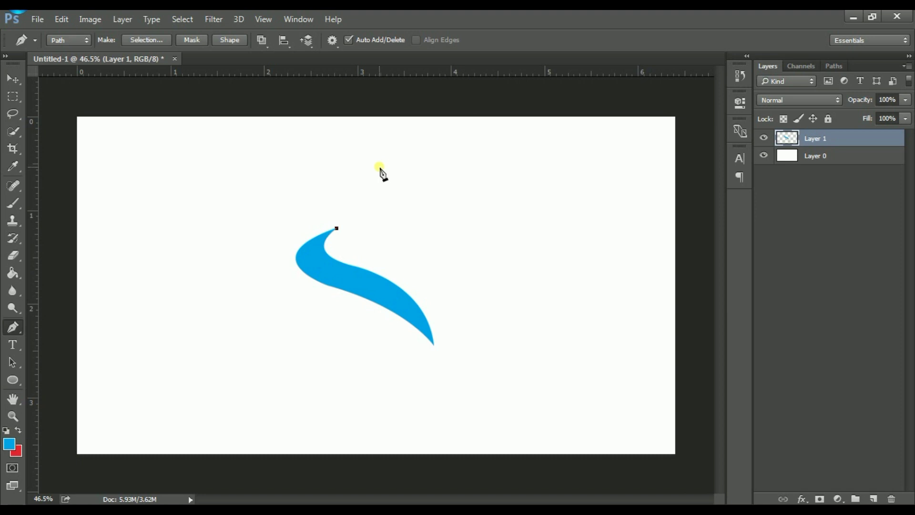
left_click_drag(376, 165, 377, 104)
left_click_drag(377, 104, 373, 103)
left_click_drag(343, 263, 283, 292)
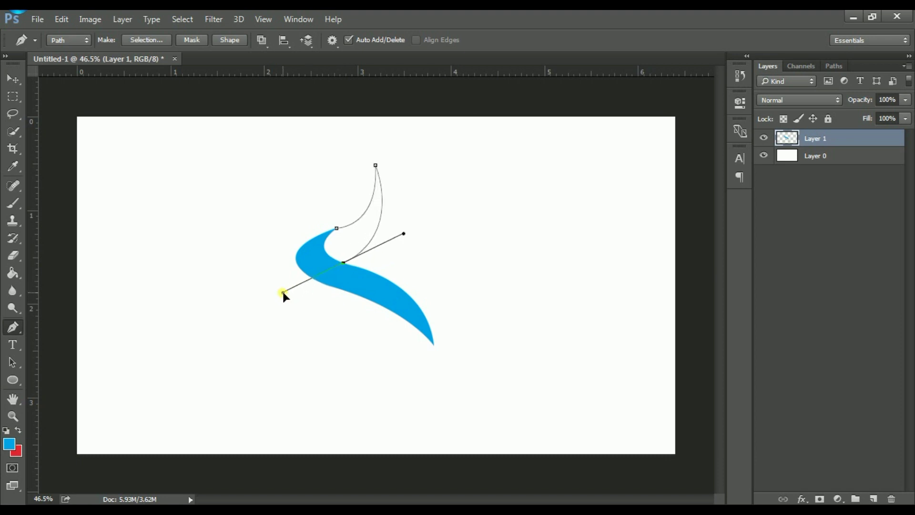
left_click_drag(283, 292, 259, 297)
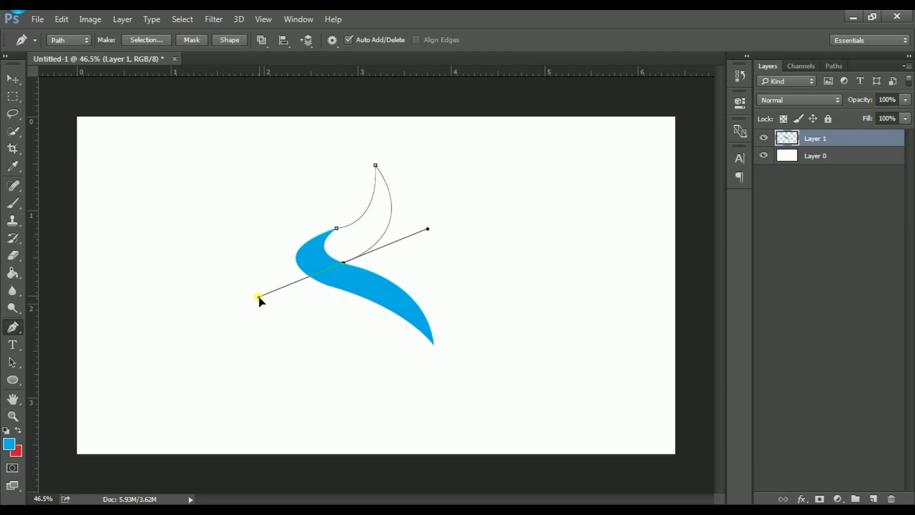
left_click(343, 263)
left_click(338, 227)
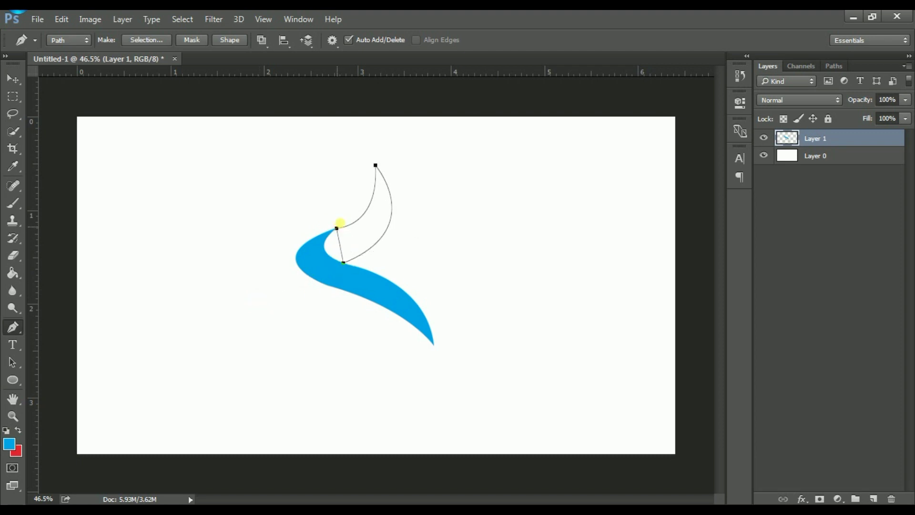
left_click_drag(350, 205, 368, 202)
Step: Fill the upper-arm path with blue on a new Layer 2
left_click(873, 498)
left_click(144, 41)
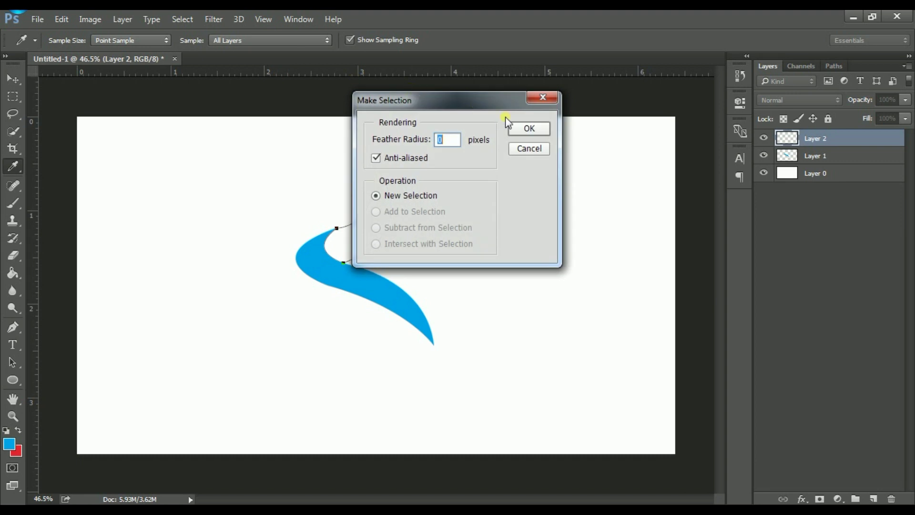
left_click(524, 130)
left_click(12, 274)
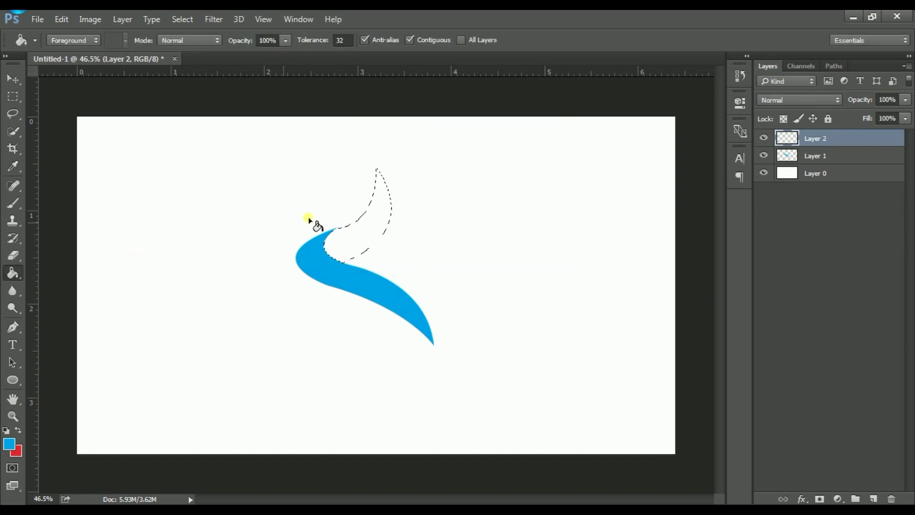
left_click(360, 230)
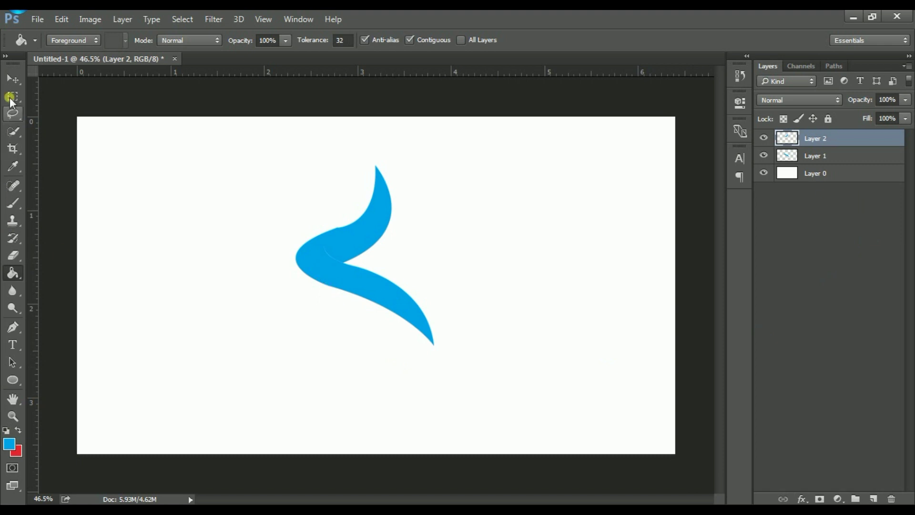
Step: Nudge the upper arm right and up to leave a thin white gap
left_click(13, 80)
key("Right")
key("Right")
key("Right")
key("Right")
key("Right")
key("Right")
key("Right")
key("Right")
key("Right")
key("Up")
key("Up")
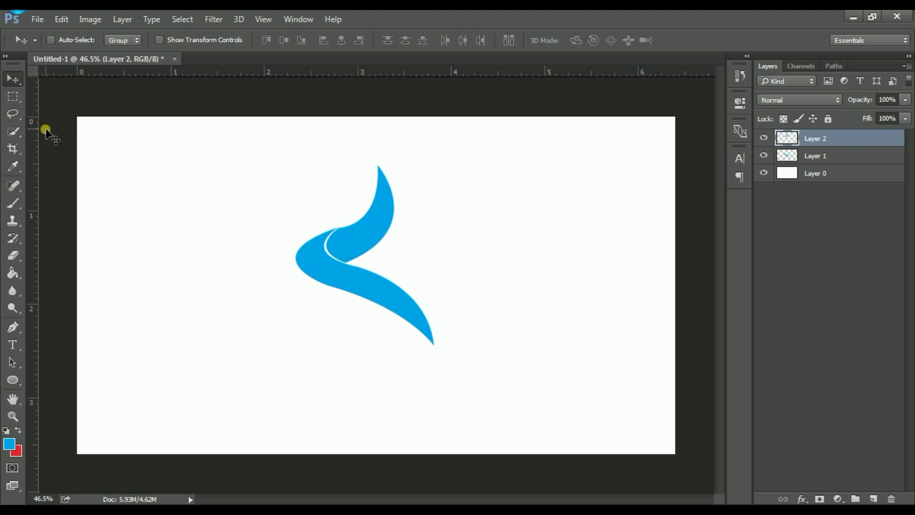
left_click(12, 333)
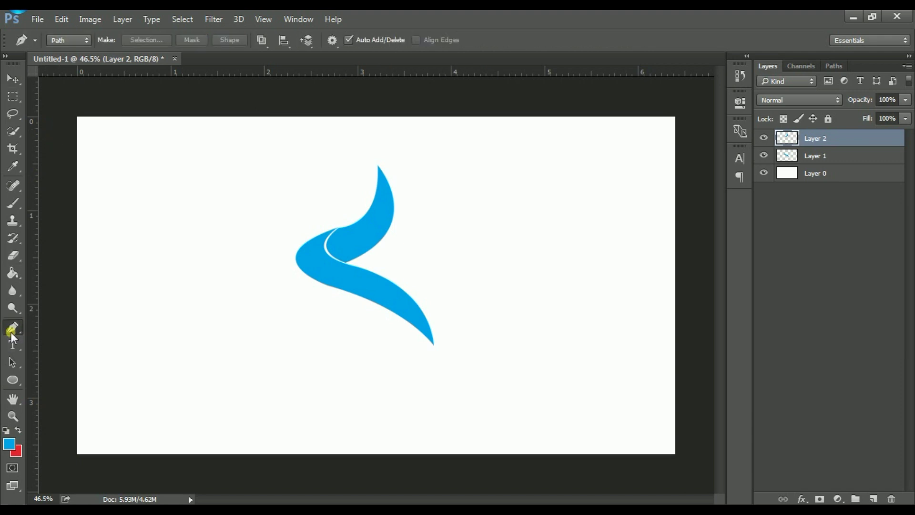
Step: Draw a third closed crescent path curving down-left from the swoosh's lower tip, and add Layer 3
left_click(433, 345)
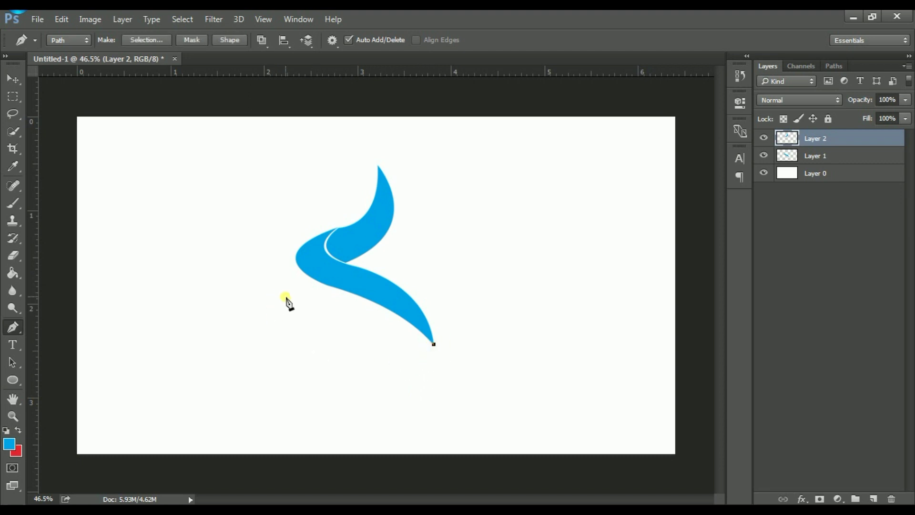
left_click_drag(286, 296, 254, 194)
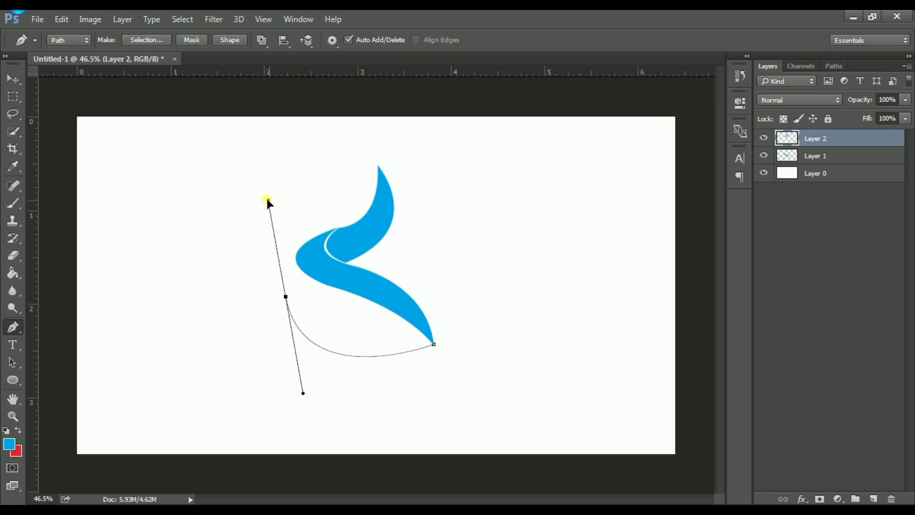
left_click_drag(255, 194, 257, 197)
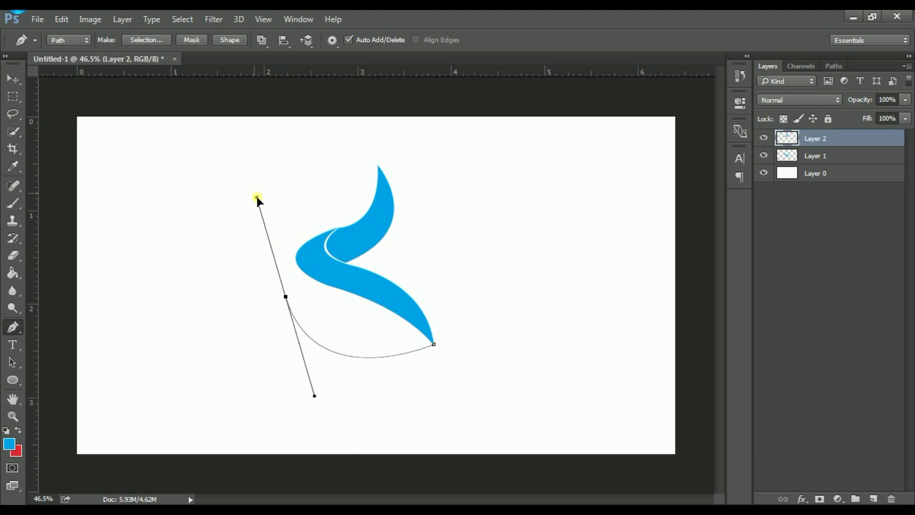
left_click(286, 297)
left_click(433, 343)
mouse_move(409, 322)
left_mouse_down()
mouse_move(501, 275)
mouse_move(492, 275)
left_mouse_up()
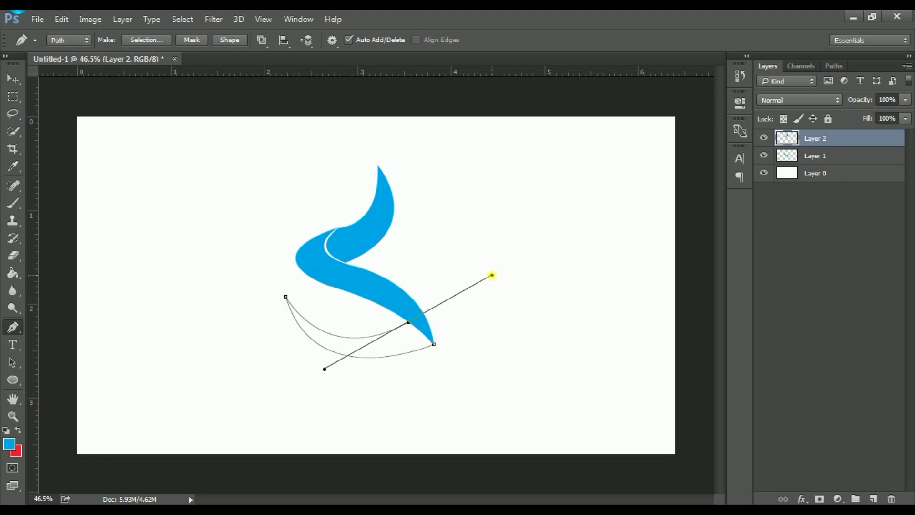
left_click(434, 344)
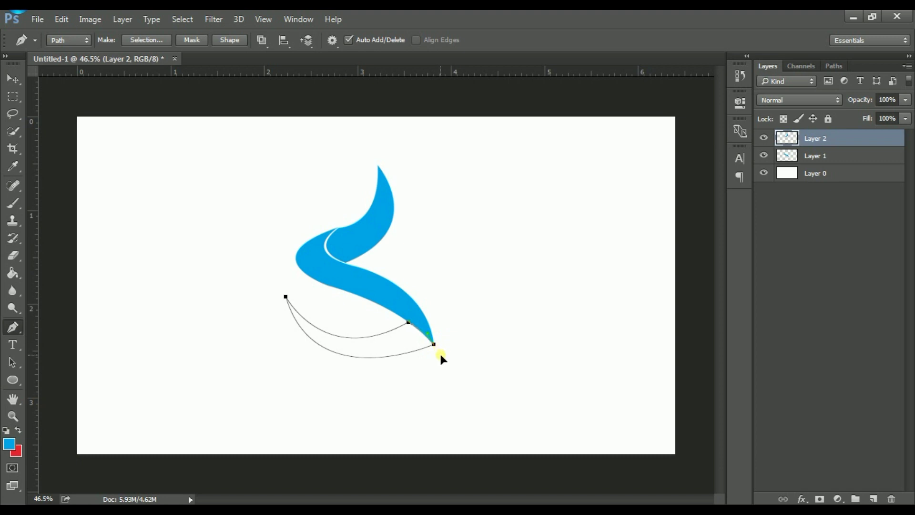
left_click(875, 499)
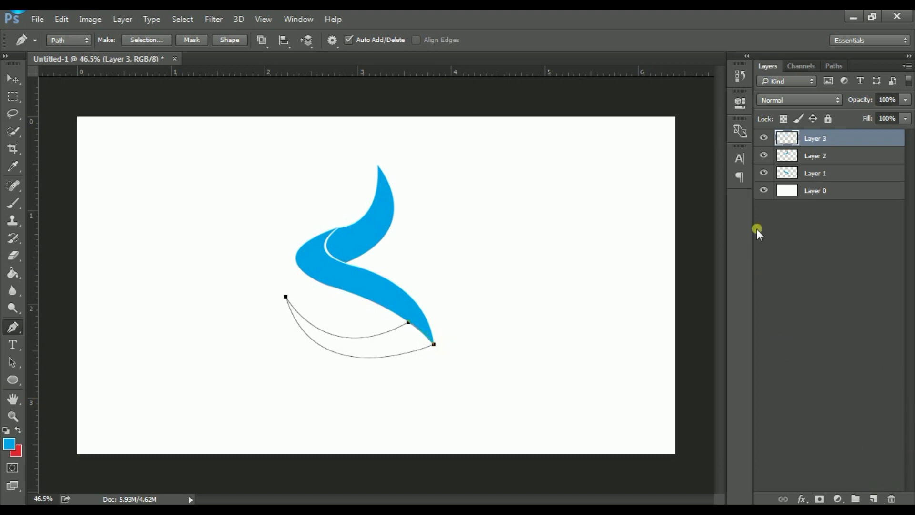
Step: Fill the lower tail path with blue and clear the selection
left_click(148, 39)
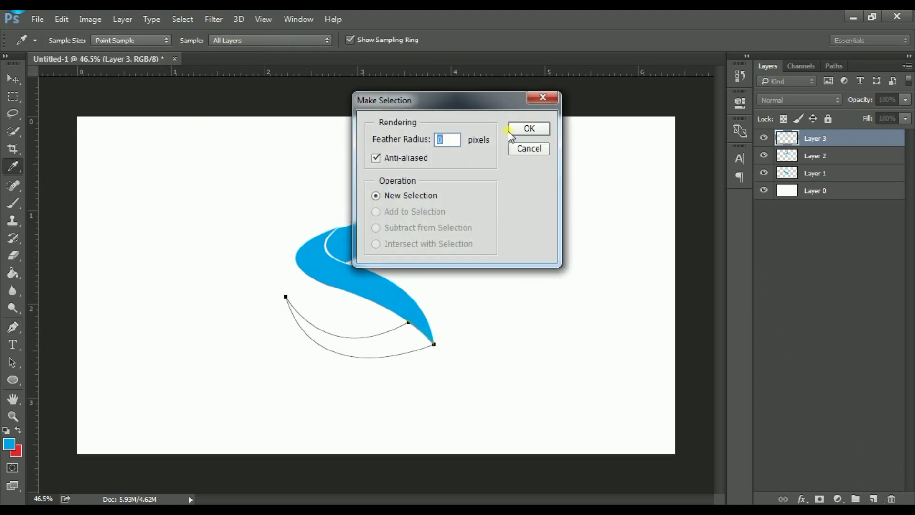
left_click(509, 130)
left_click(11, 277)
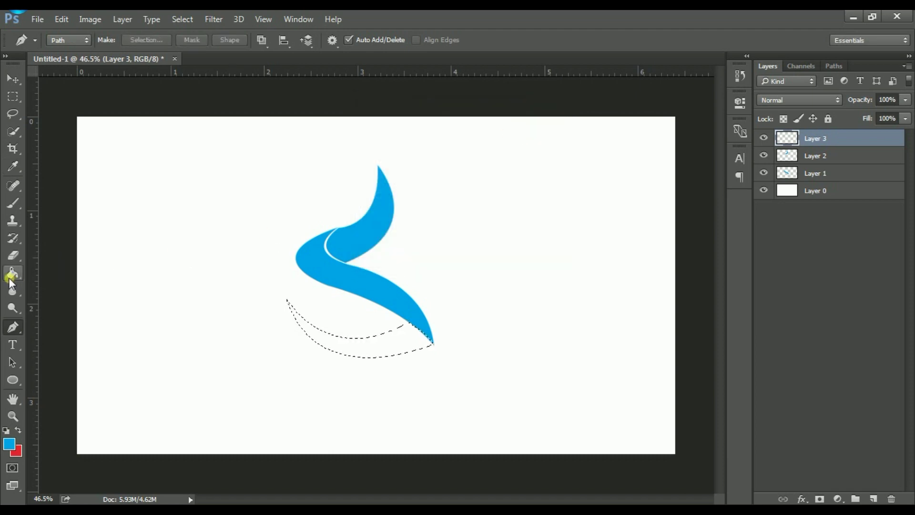
left_click(391, 340)
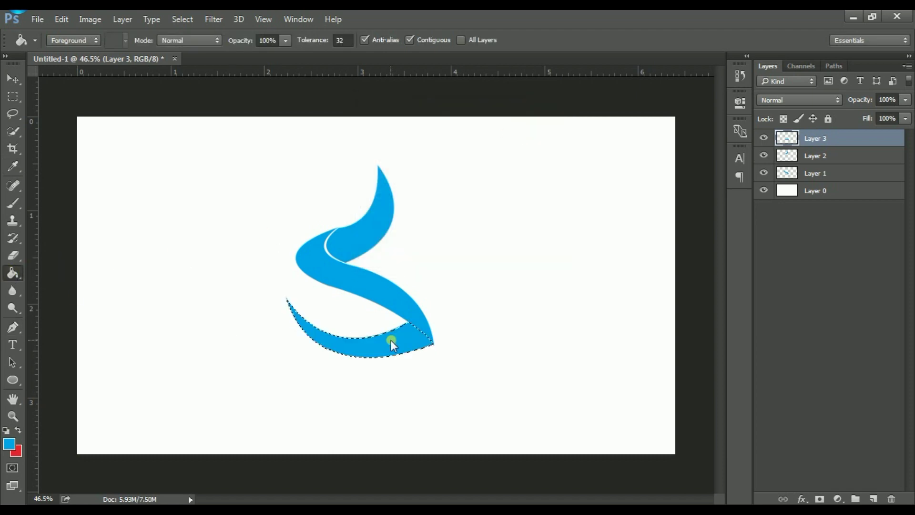
key("ctrl+d")
Step: Nudge the lower tail left and down into line with the middle stroke
left_click(10, 78)
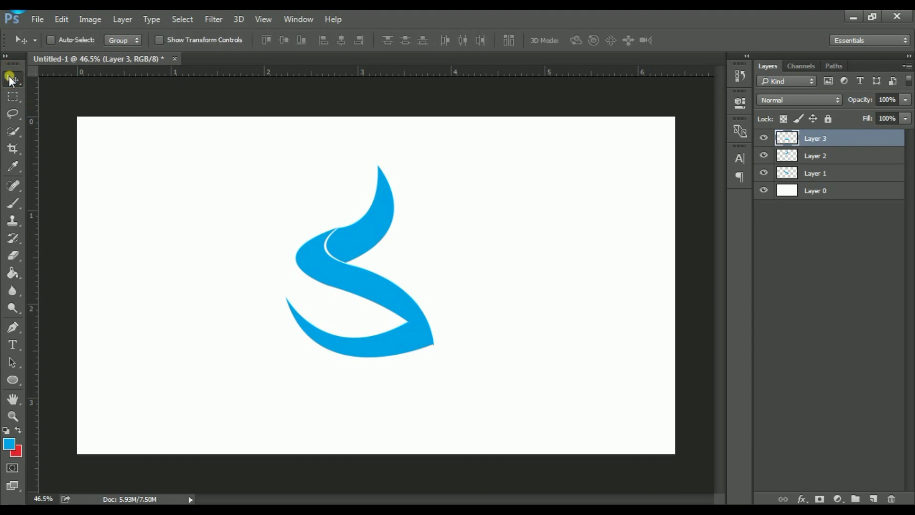
key("Left")
key("Left")
key("Down")
key("Down")
key("Down")
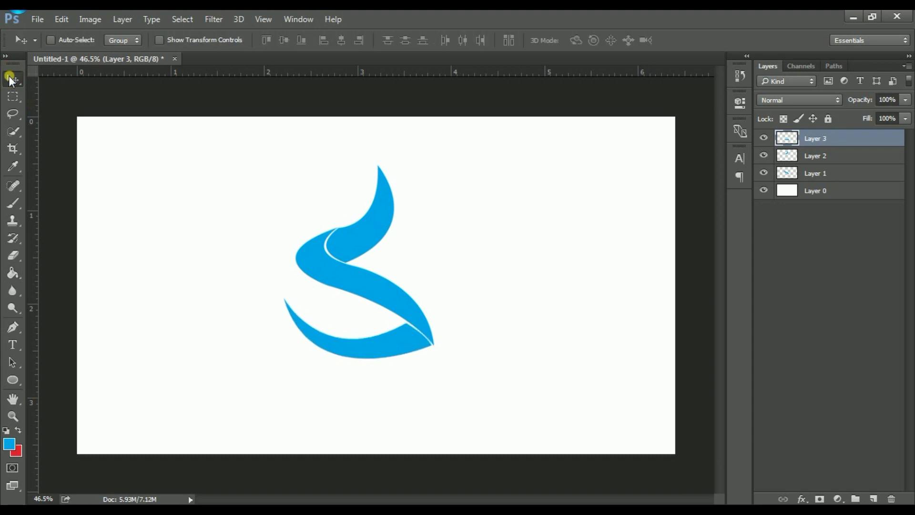
key("Up")
key("Up")
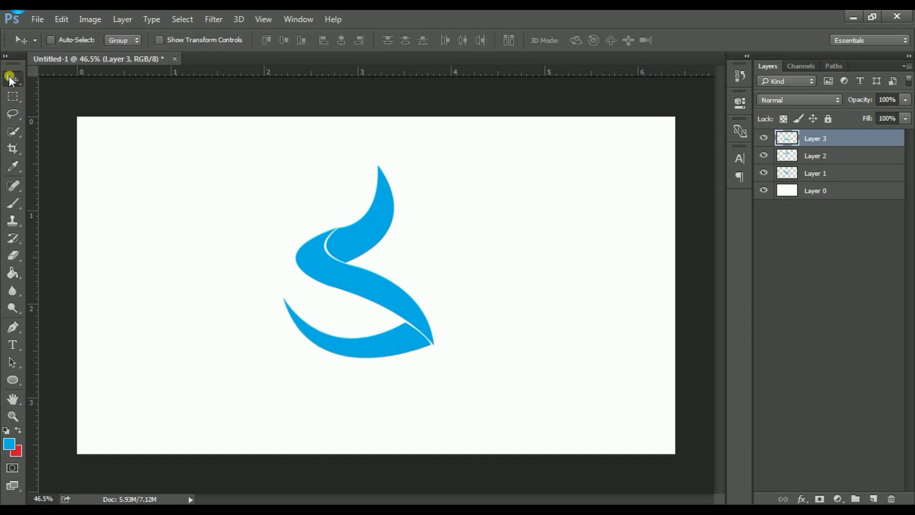
left_click(817, 173)
left_click(763, 173)
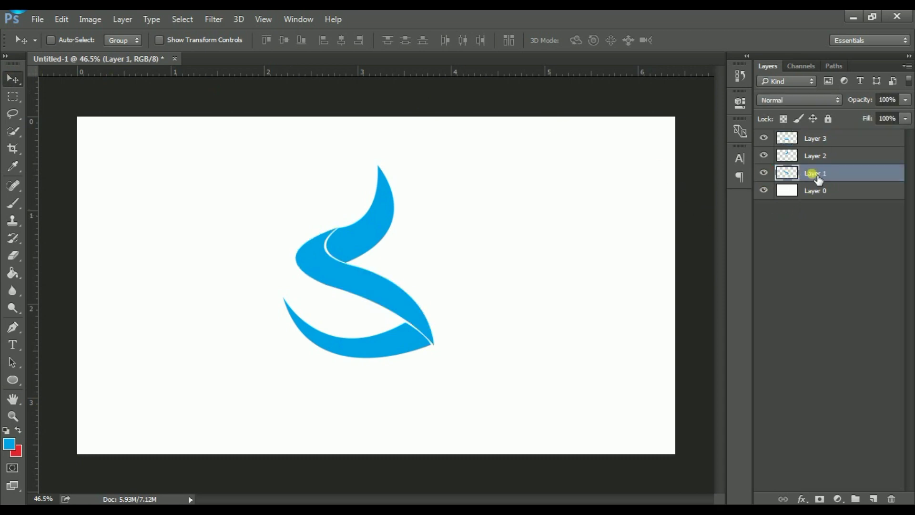
Step: Add a Gradient Overlay to Layer 1 and set its right stop to dark navy 014765
right_click(818, 179)
left_click(601, 106)
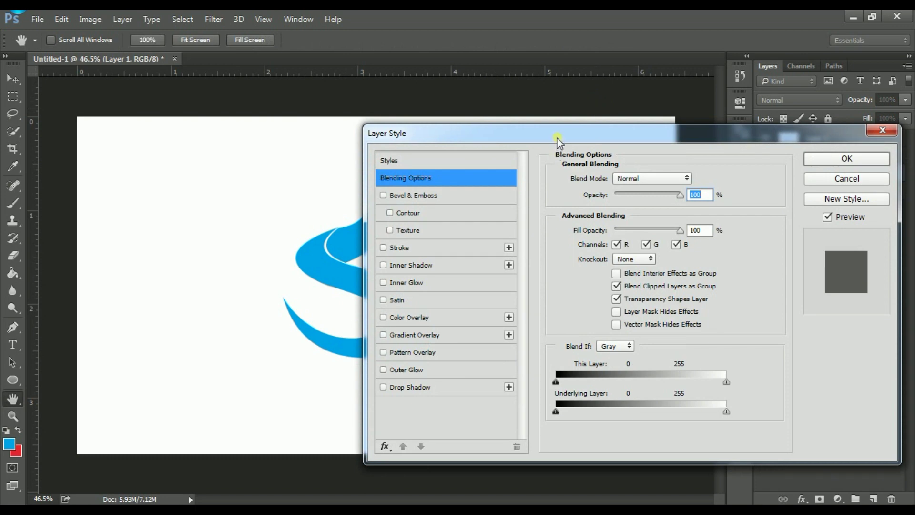
left_click_drag(558, 139, 684, 106)
left_click(555, 304)
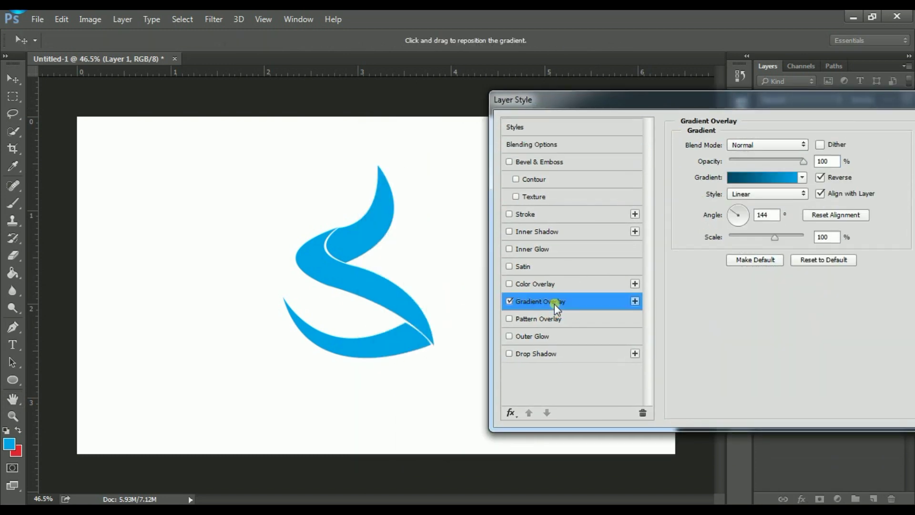
left_click(749, 181)
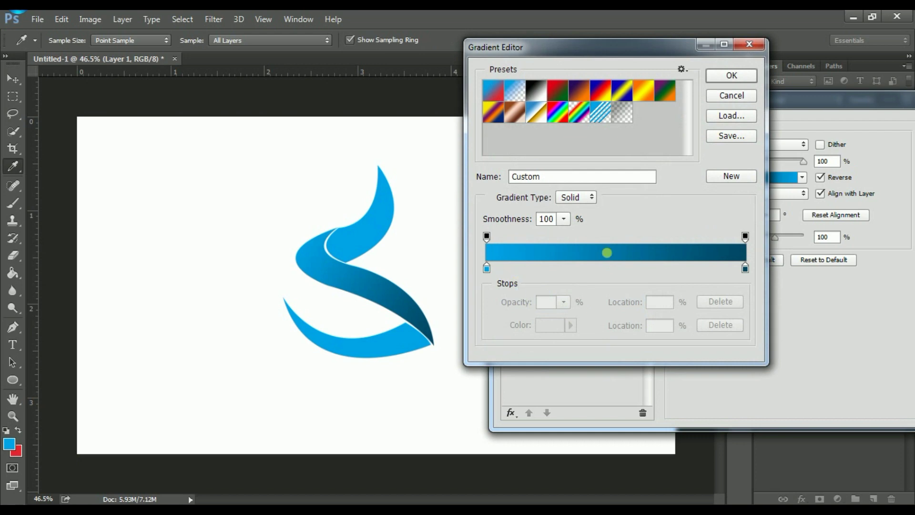
double_click(746, 269)
left_click(707, 311)
left_click_drag(707, 311, 649, 308)
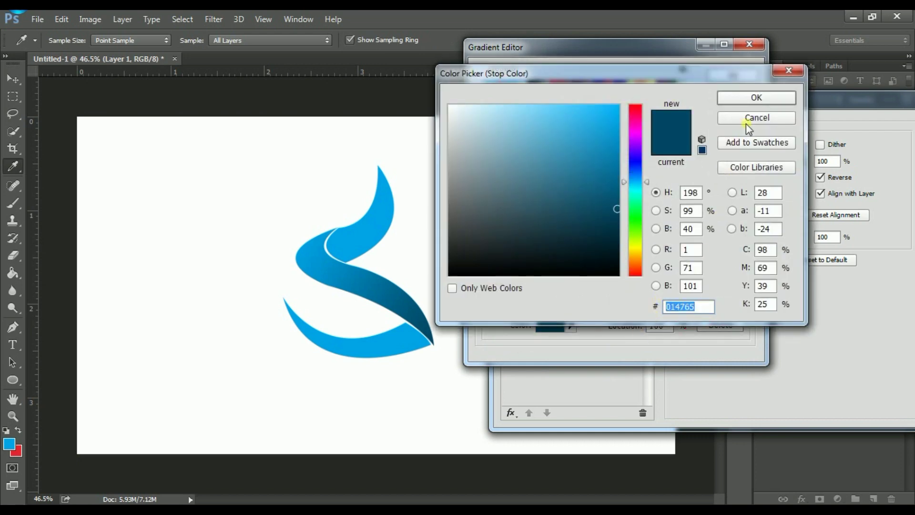
left_click(748, 97)
Step: Set the left gradient stop to blue 00a2e8, turn off Reverse, and apply the overlay
double_click(488, 269)
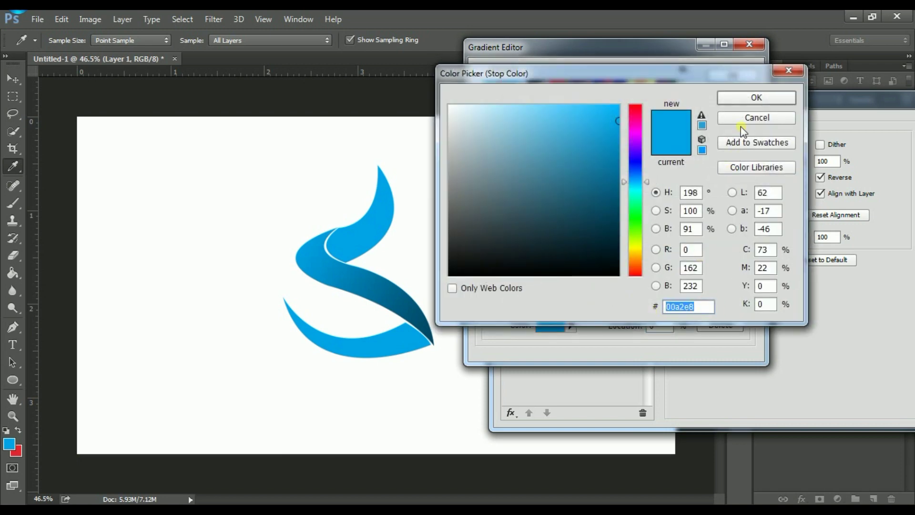
left_click(740, 97)
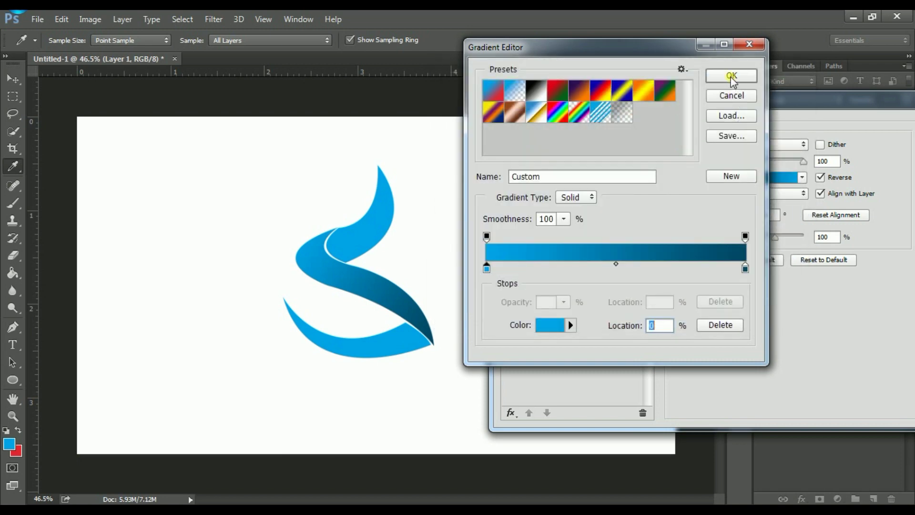
left_click(732, 76)
left_click(821, 177)
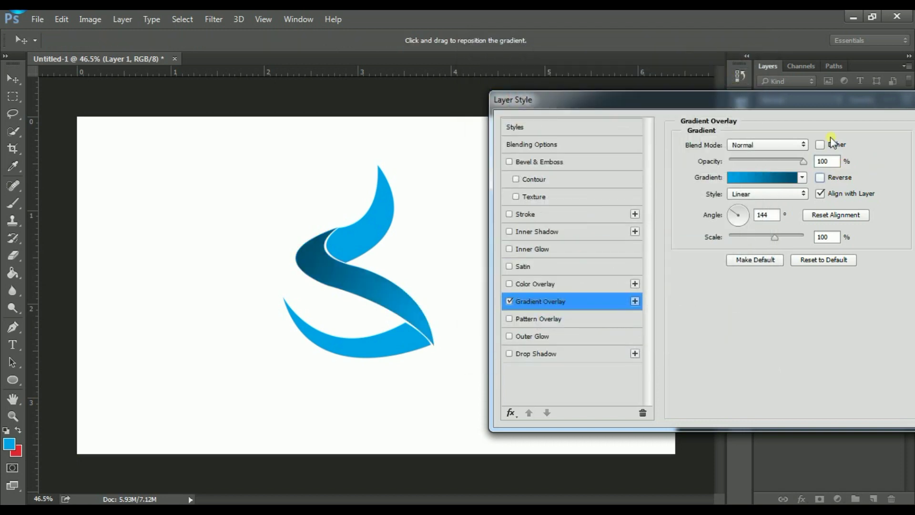
left_click_drag(819, 107, 779, 109)
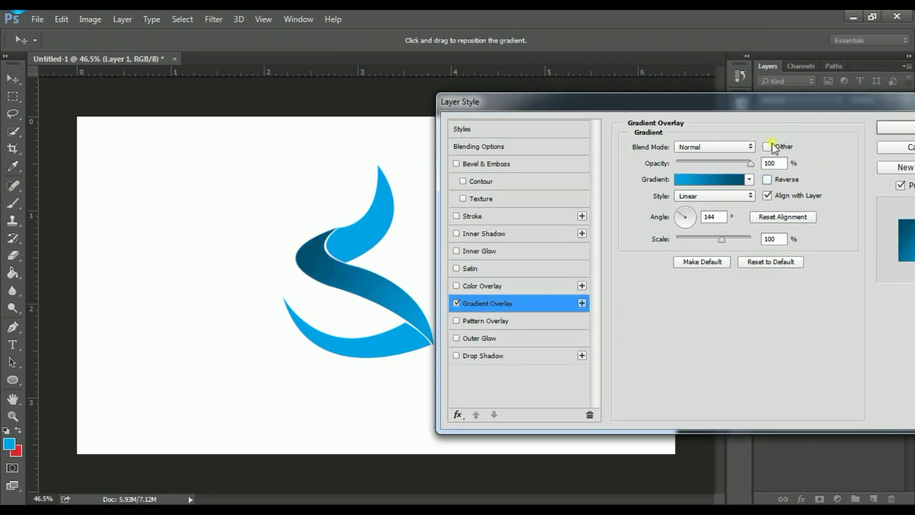
left_click(903, 131)
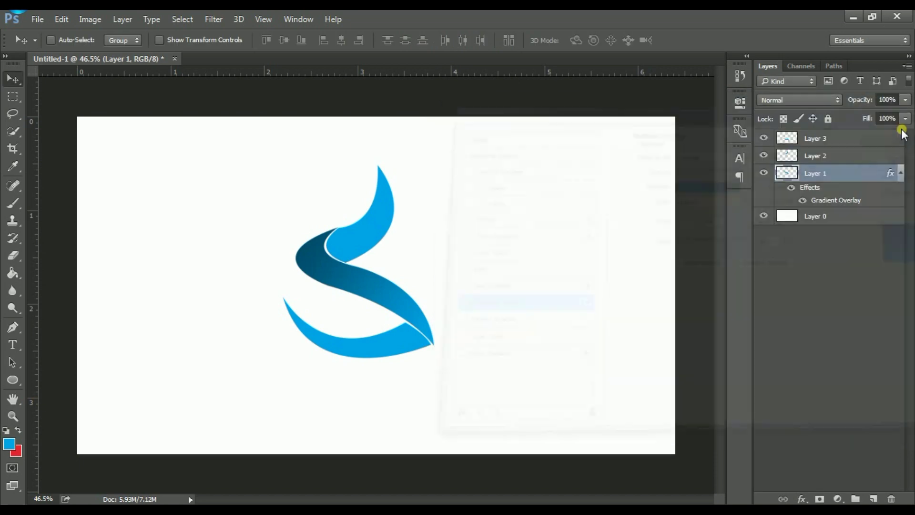
Step: Copy Layer 1's layer style and paste it onto Layers 2 and 3
left_click(903, 174)
right_click(848, 178)
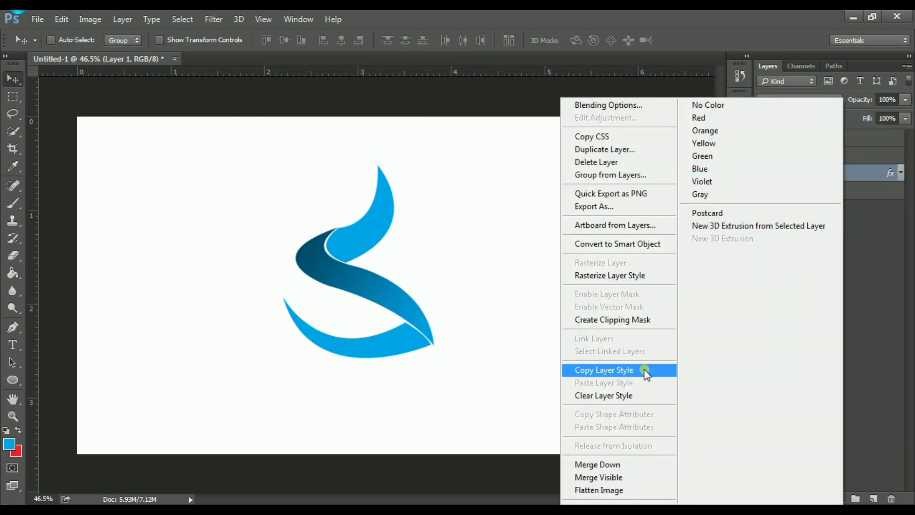
left_click(646, 372)
left_click(832, 154)
right_click(833, 154)
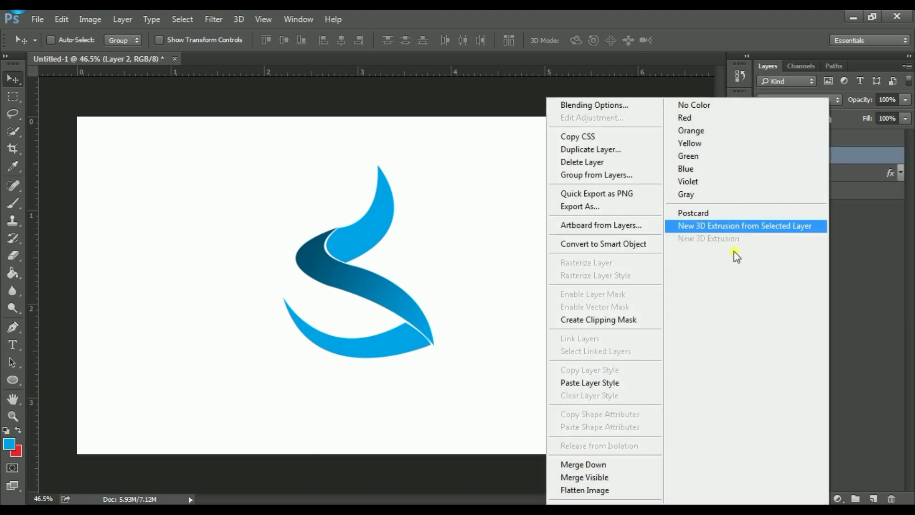
left_click(651, 382)
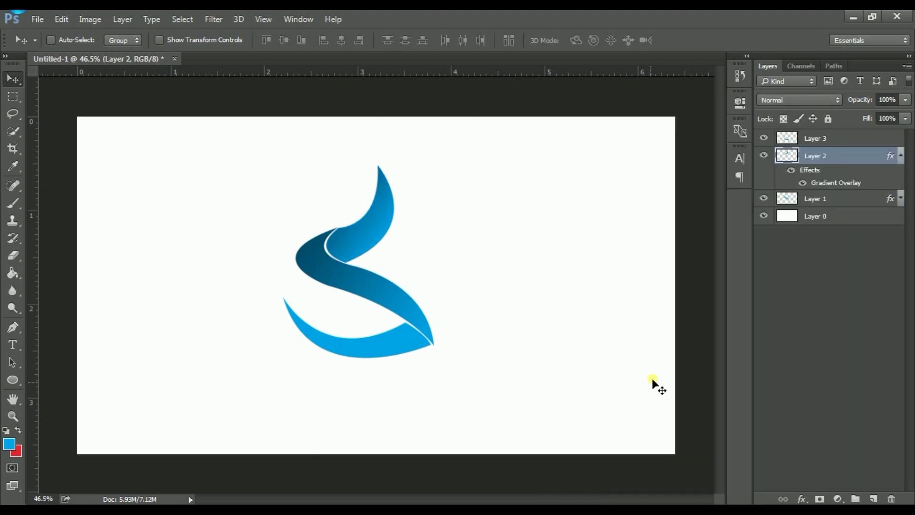
left_click(902, 156)
right_click(872, 142)
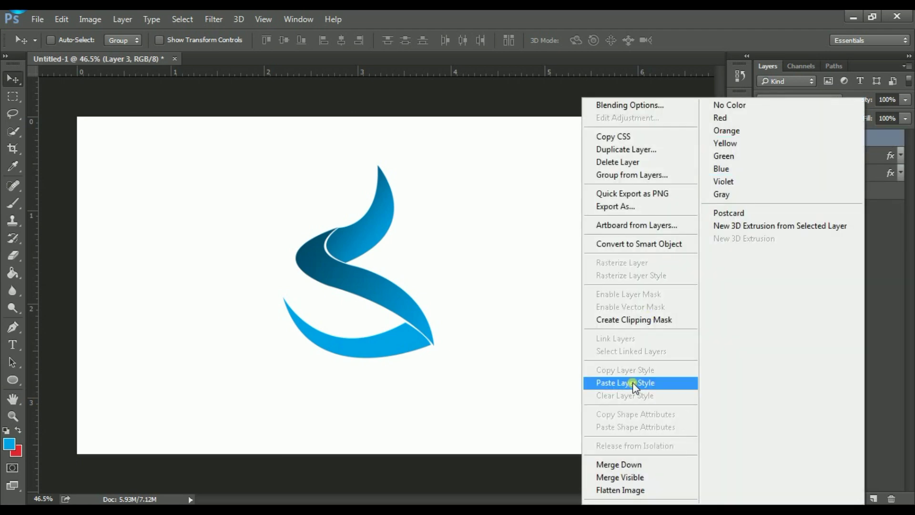
left_click(639, 382)
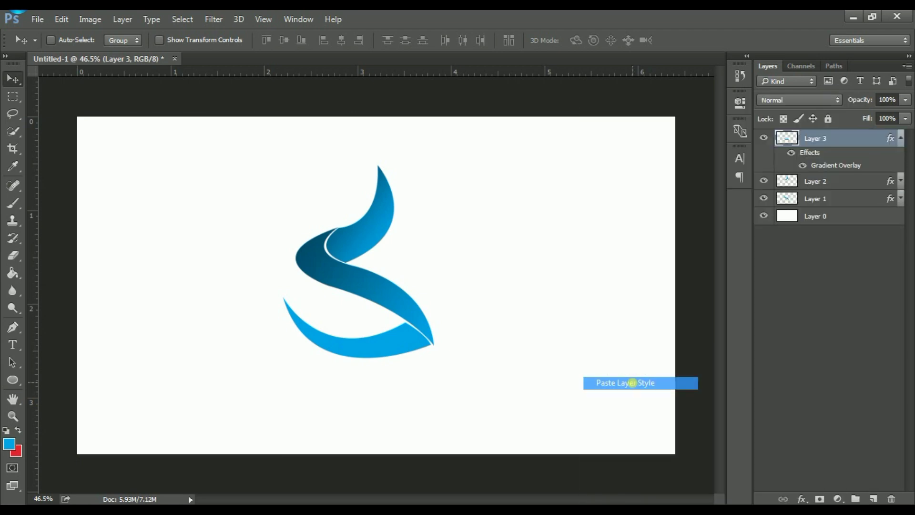
Step: Reverse the Gradient Overlay on Layer 3's lower tail
double_click(837, 166)
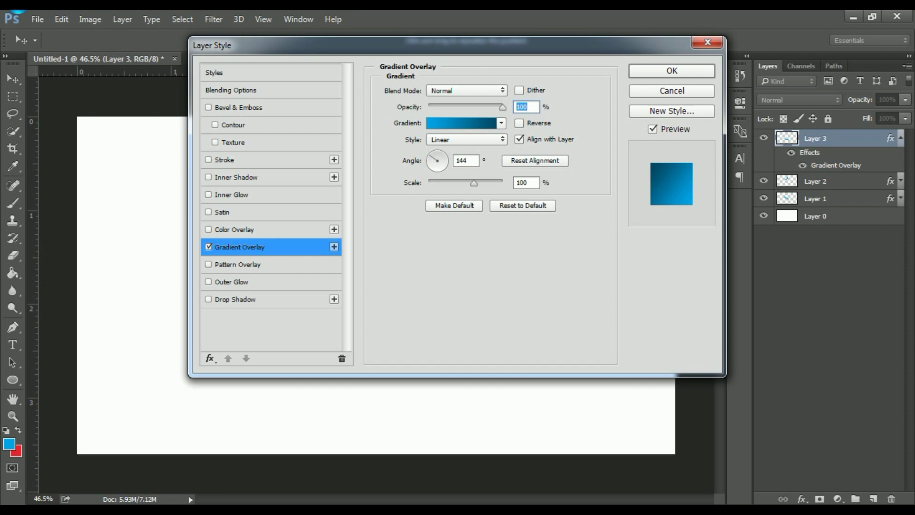
left_click_drag(399, 48, 639, 78)
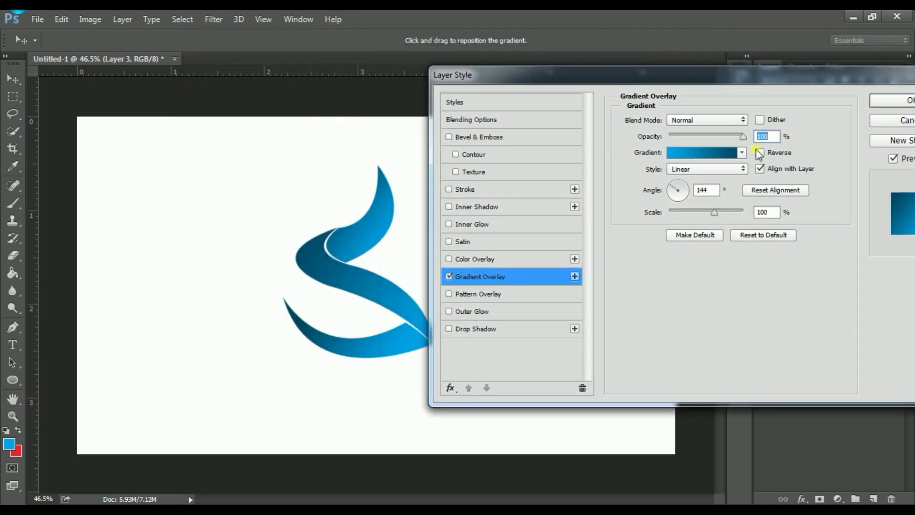
left_click(762, 155)
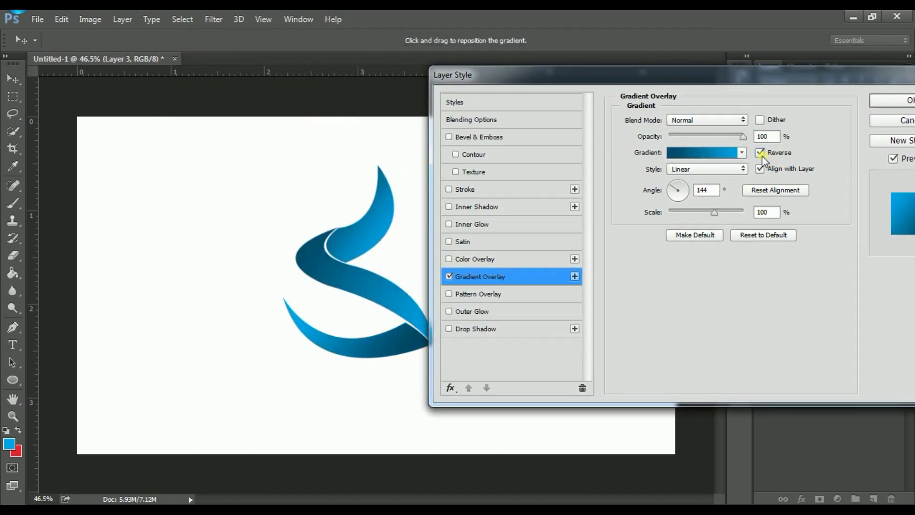
left_click_drag(749, 69, 705, 79)
left_click(818, 113)
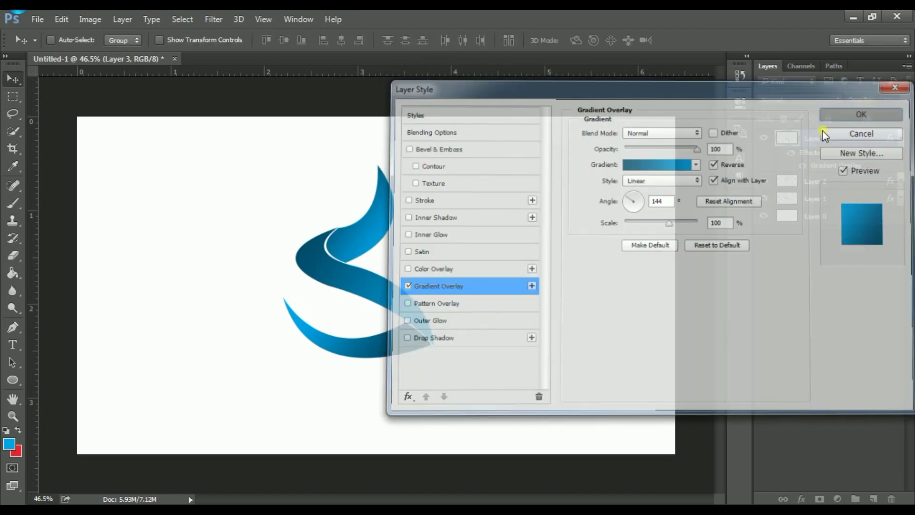
left_click(901, 140)
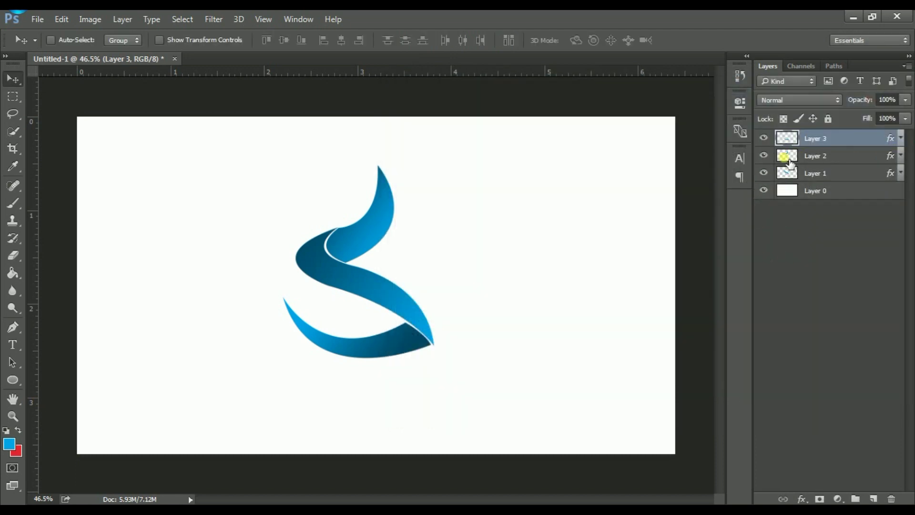
Step: Load Layer 2's top stroke as a selection and add a new layer above it
left_click(763, 155)
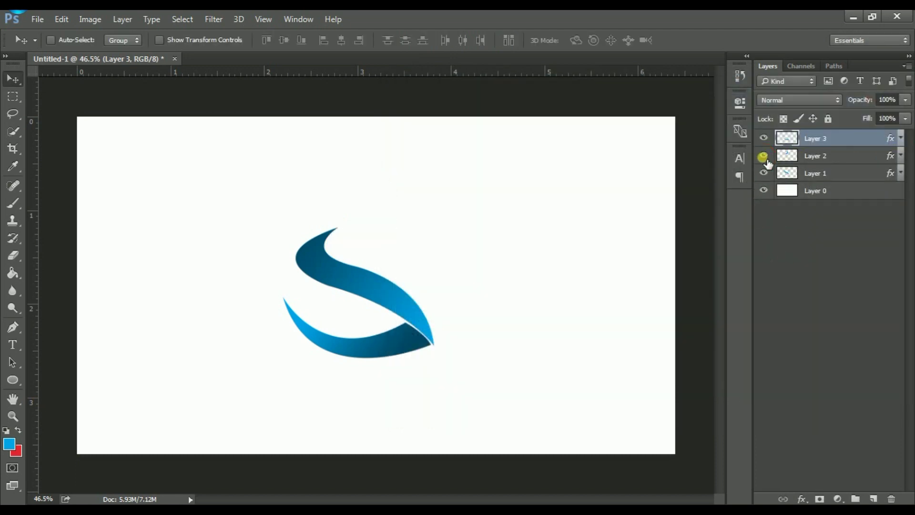
right_click(794, 161)
left_click(776, 204)
left_click(874, 499)
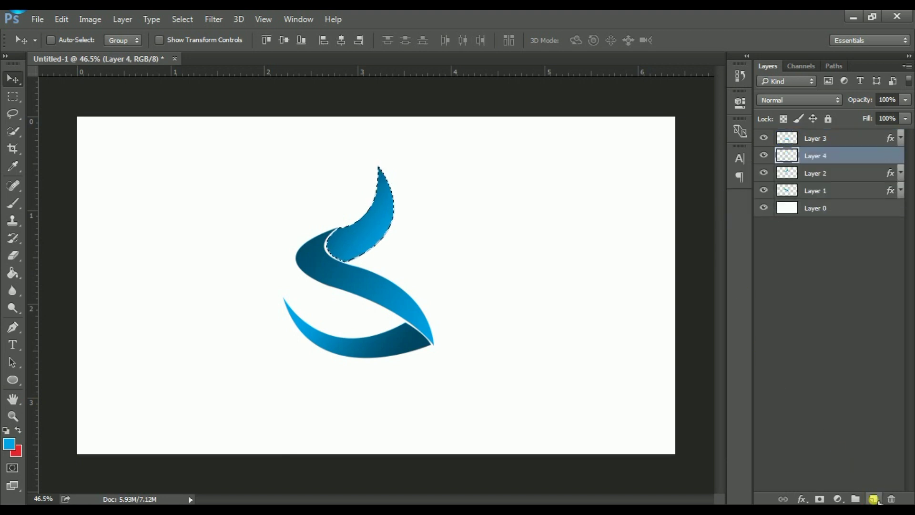
Step: Set up a soft, zero-hardness brush with a near-black foreground colour
left_click(12, 203)
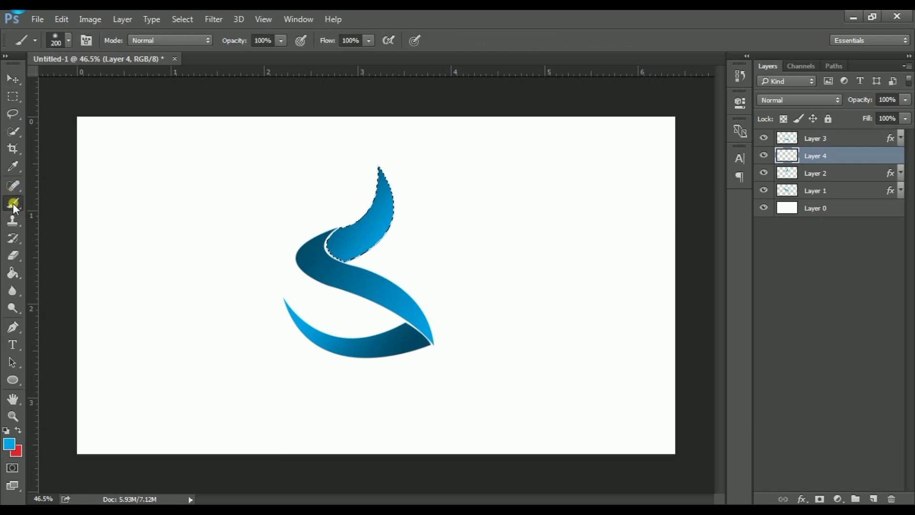
left_click(8, 444)
left_click_drag(478, 244, 468, 258)
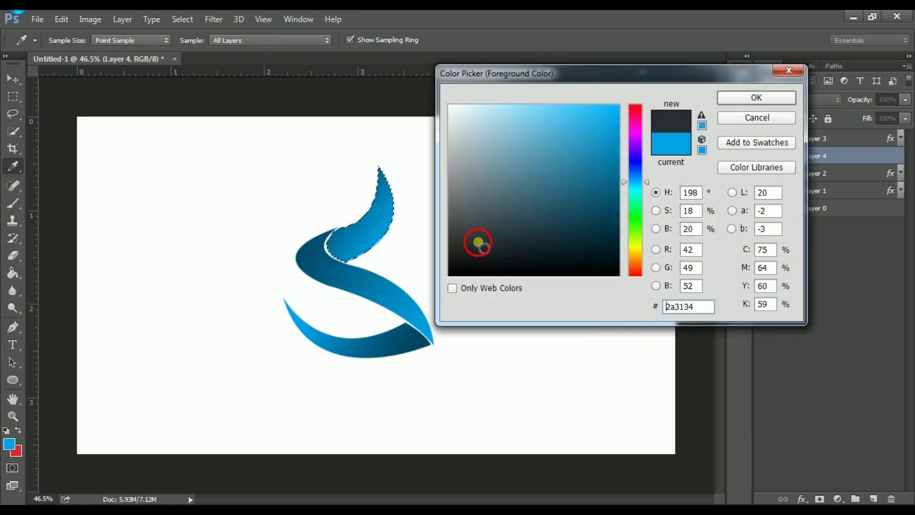
left_click(743, 95)
left_click(63, 42)
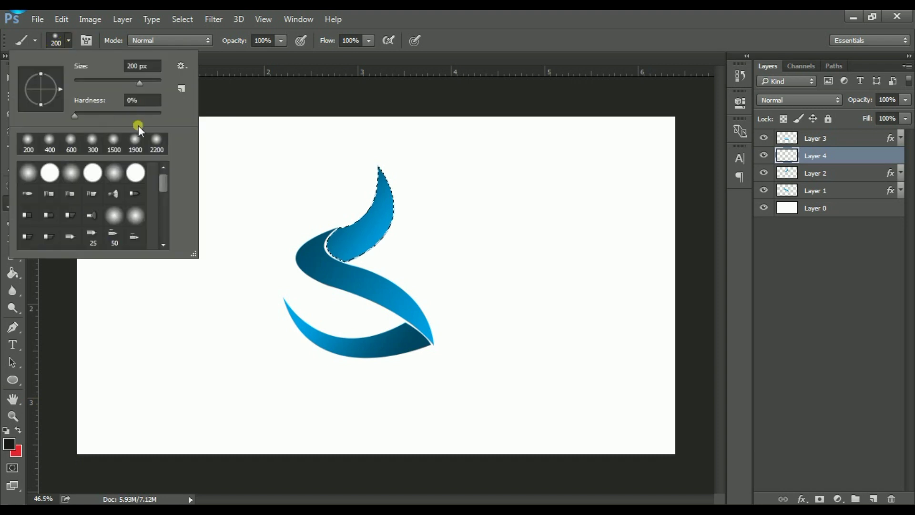
key("Return")
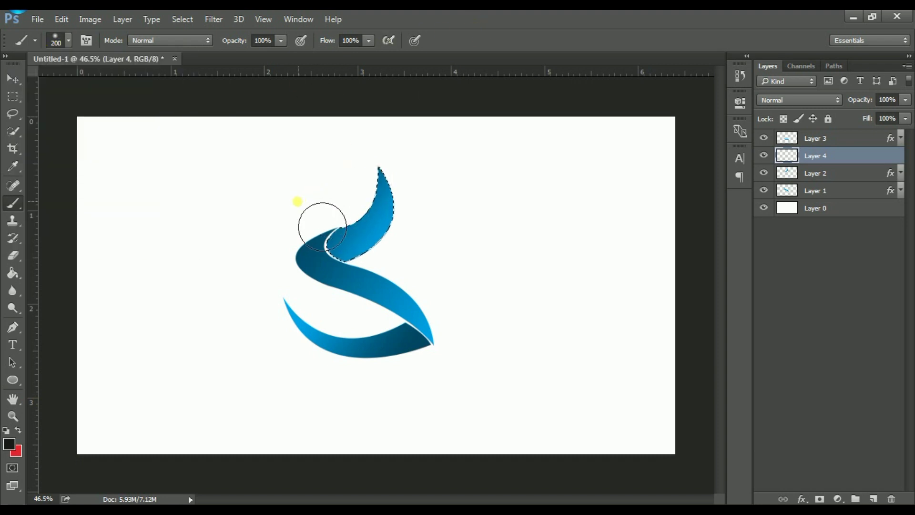
Step: Paint dark shading at the upper ribbon's inner end and deselect
scroll(298, 220, "up", 1)
scroll(299, 225, "up", 3)
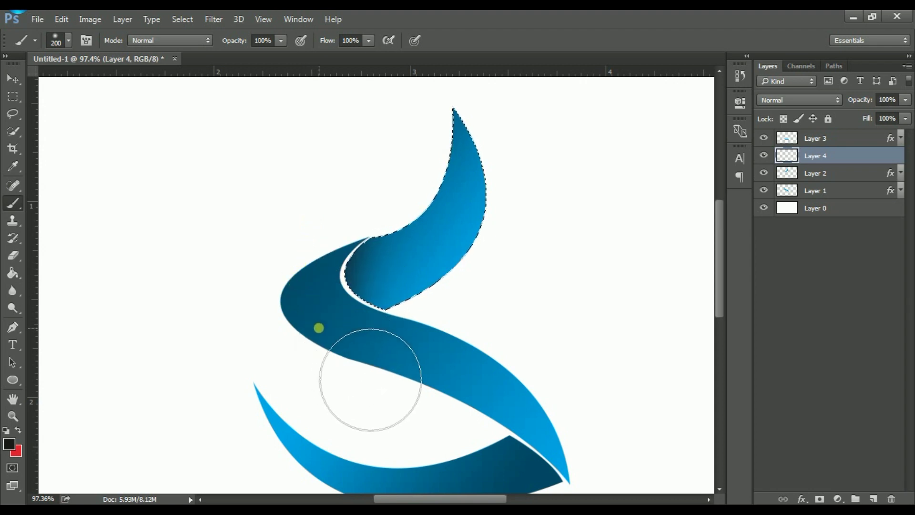
left_click(412, 403)
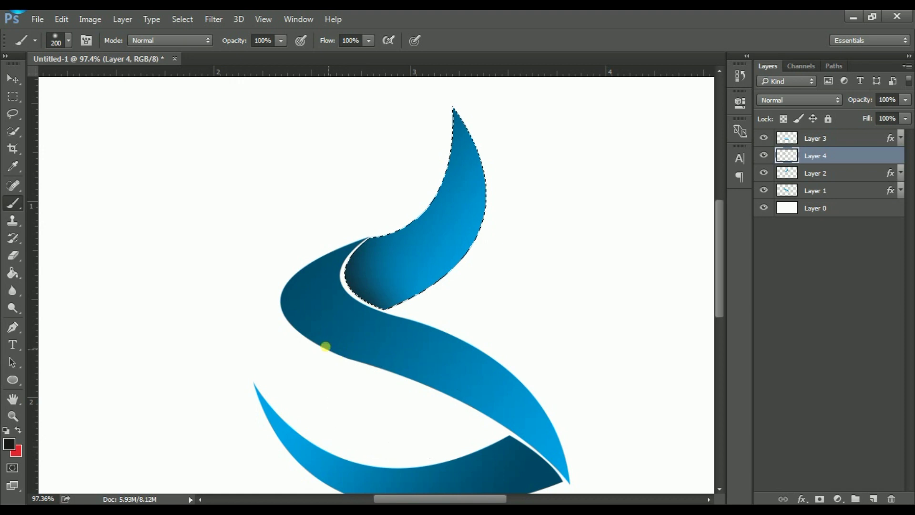
key("ctrl+d")
scroll(582, 341, "down", 2)
scroll(584, 339, "down", 1)
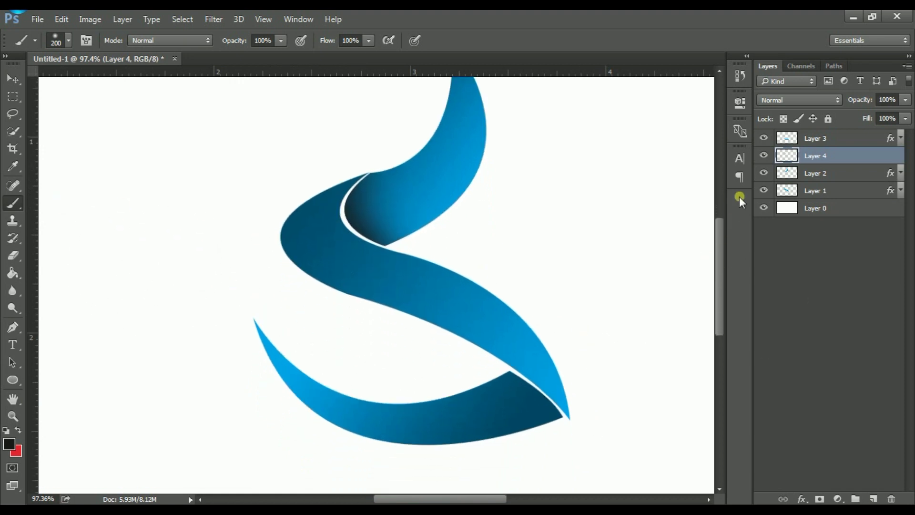
Step: Load the lower swoosh as a selection, add a new layer, and paint dark shading on its end
left_click(764, 139)
right_click(784, 143)
left_click(778, 184)
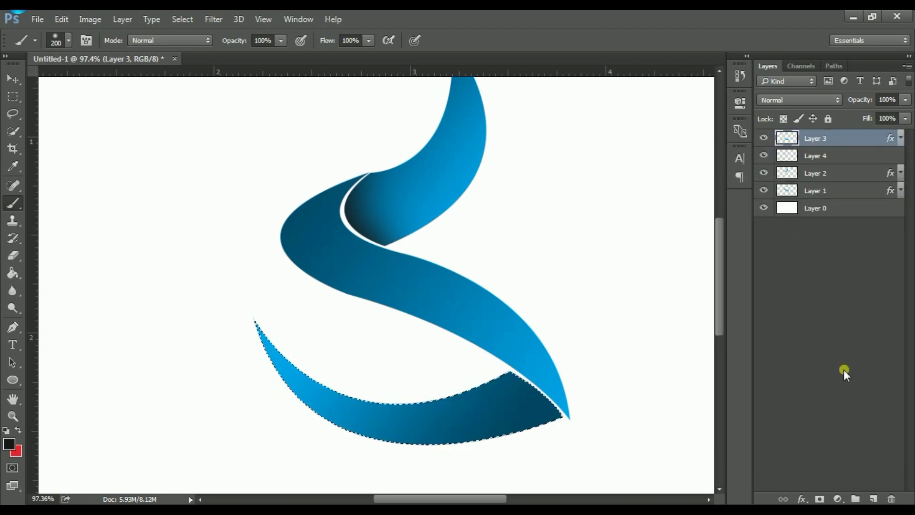
left_click(875, 498)
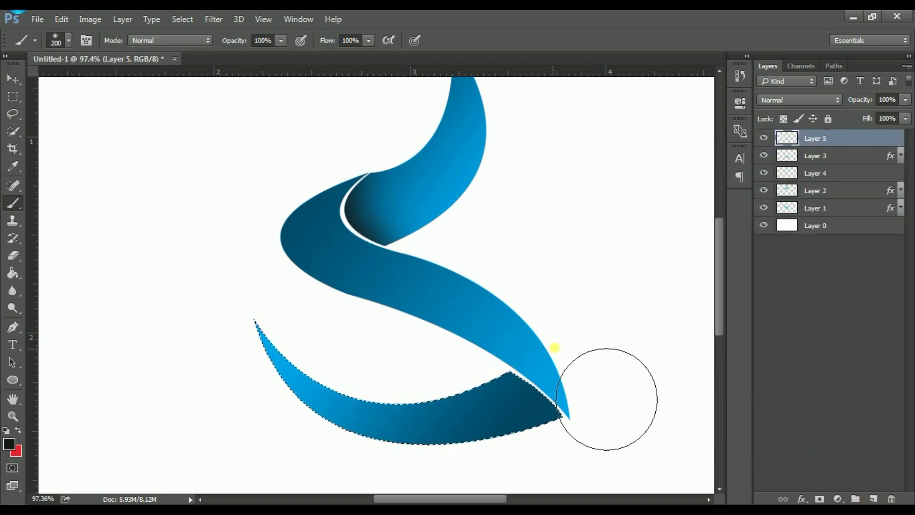
left_click_drag(629, 420, 656, 448)
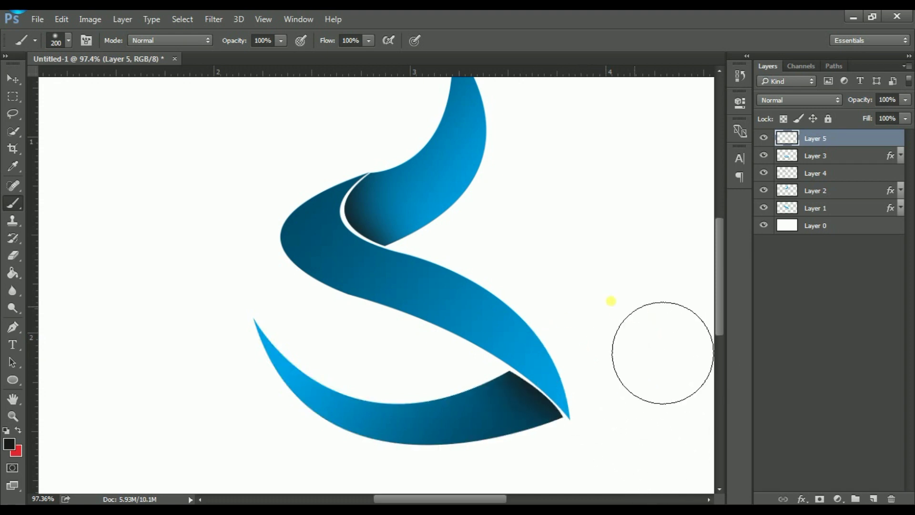
key("ctrl+d")
scroll(564, 302, "down", 1)
scroll(563, 303, "down", 2)
scroll(563, 302, "down", 2)
scroll(562, 303, "down", 3)
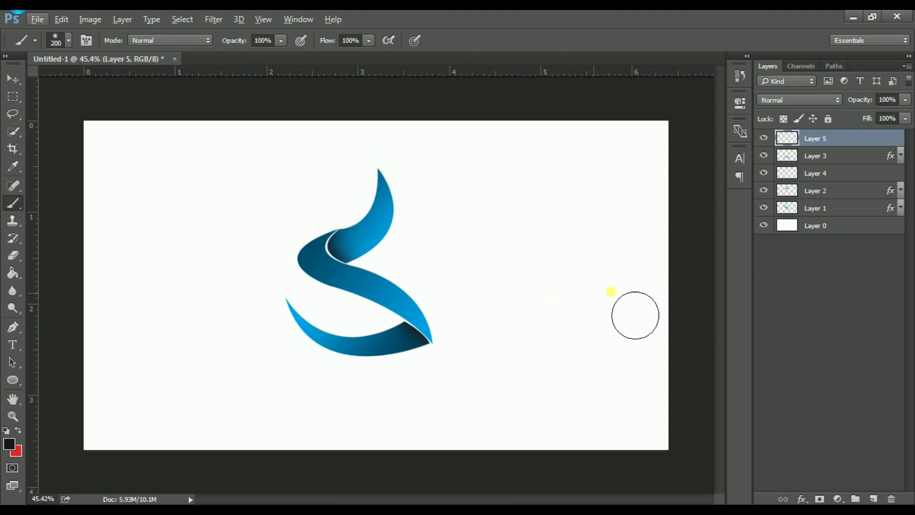
Step: Add an empty top layer and merge Layers 1 through 5 into a single Layer 5
left_click(873, 498)
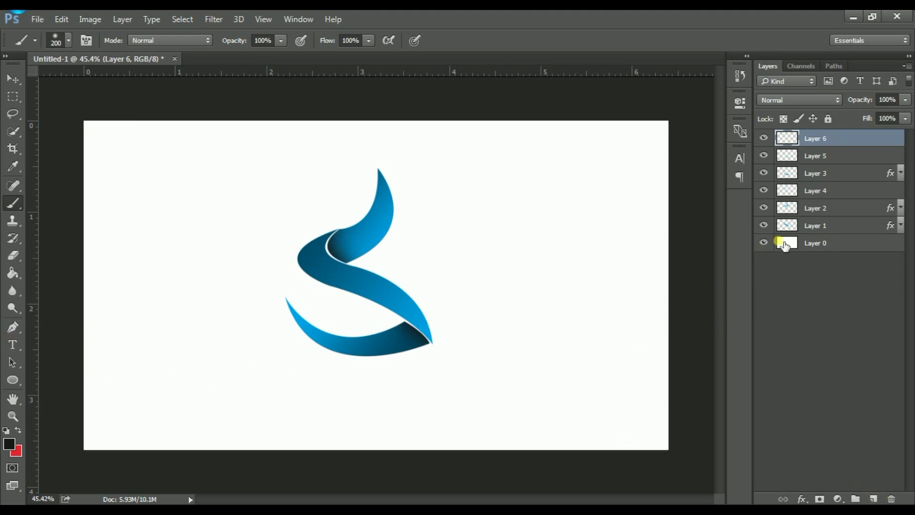
left_click(821, 227)
left_click(830, 156, "shift")
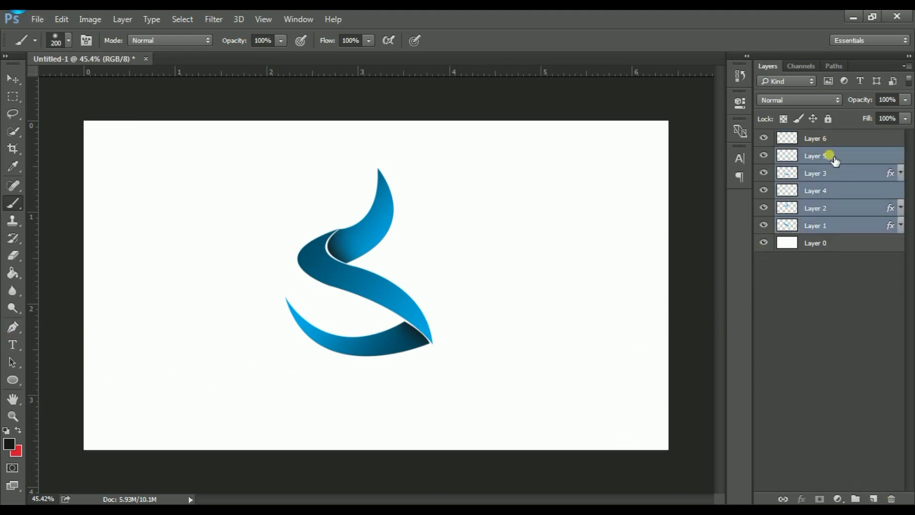
right_click(832, 158)
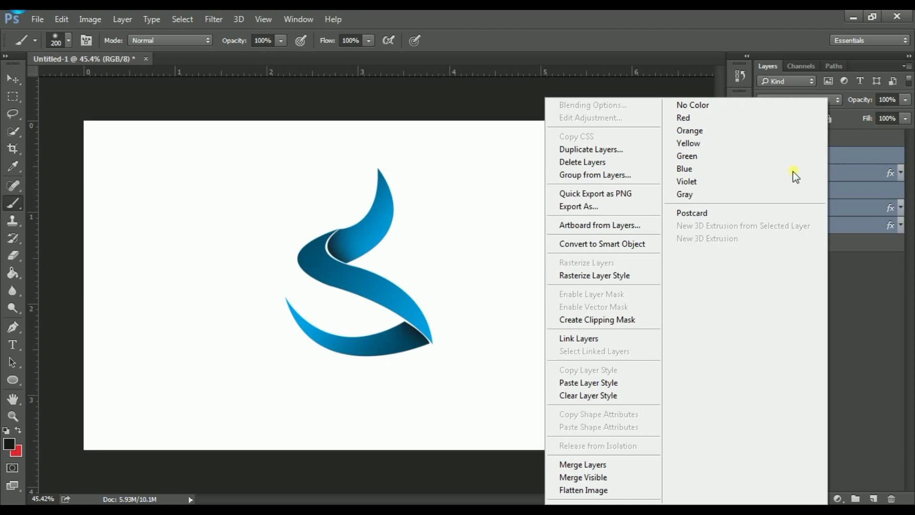
left_click(609, 464)
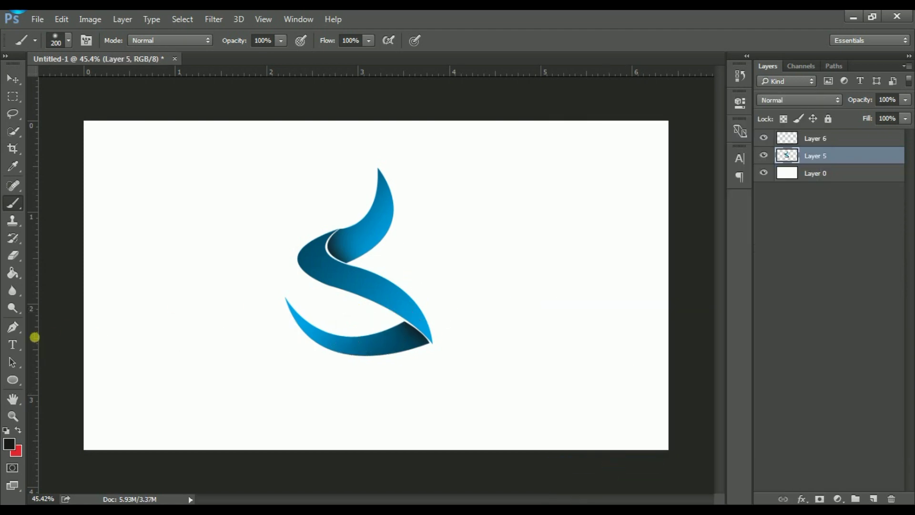
left_click(14, 327)
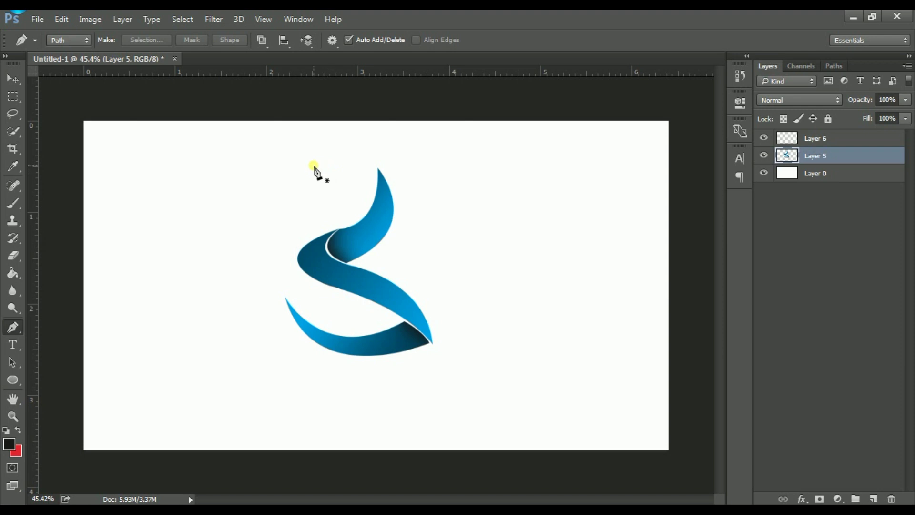
Step: Draw a closed teardrop-shaped Pen path over the upper part of the S
left_click(295, 166)
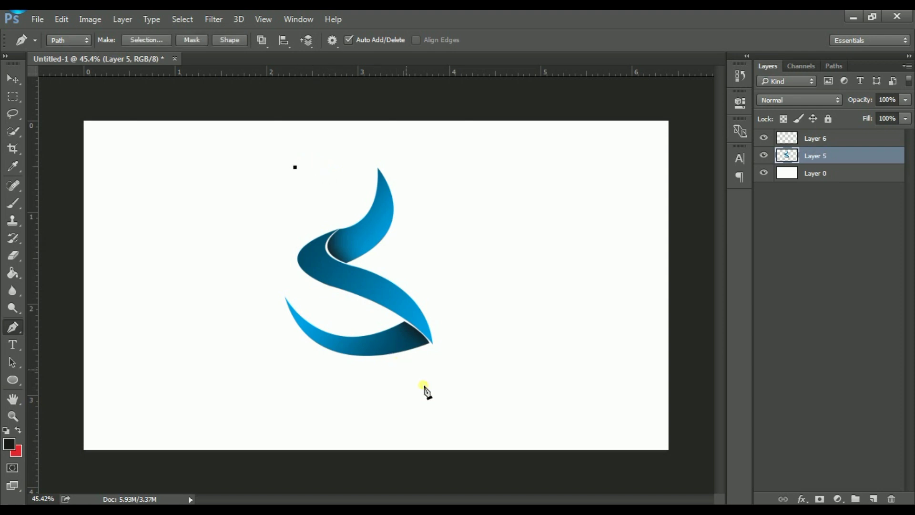
left_click_drag(445, 361, 658, 491)
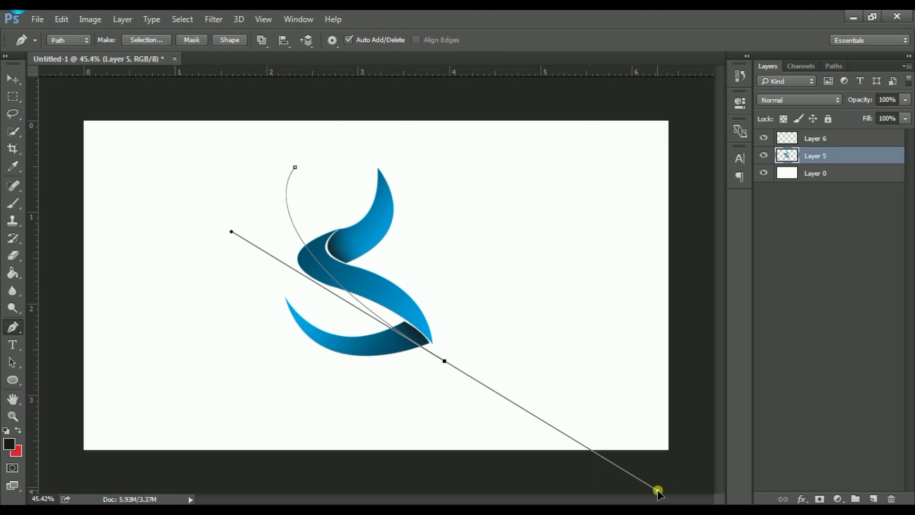
left_click(444, 361, "alt")
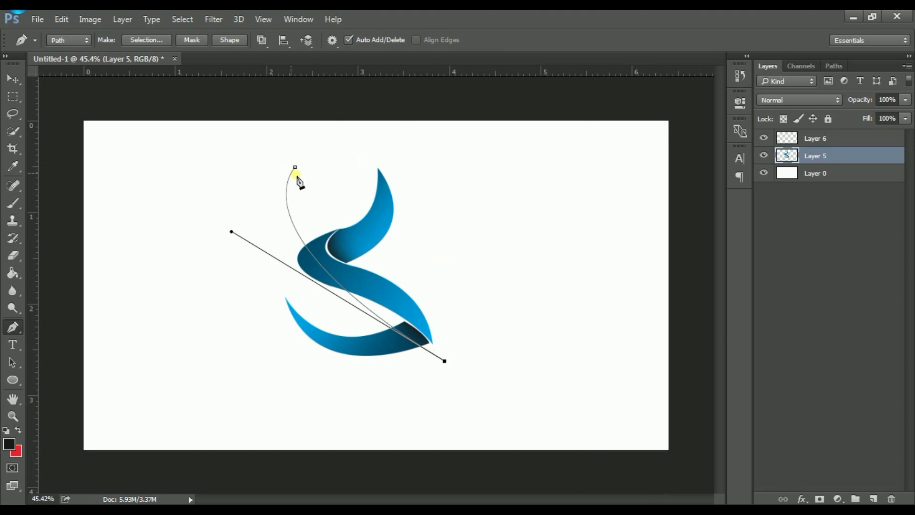
left_click_drag(405, 161, 363, 120)
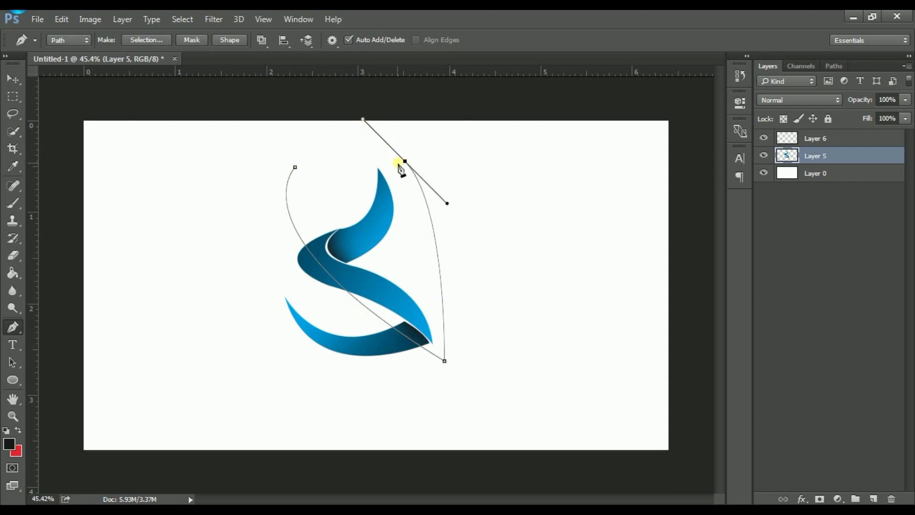
left_click_drag(295, 168, 275, 195)
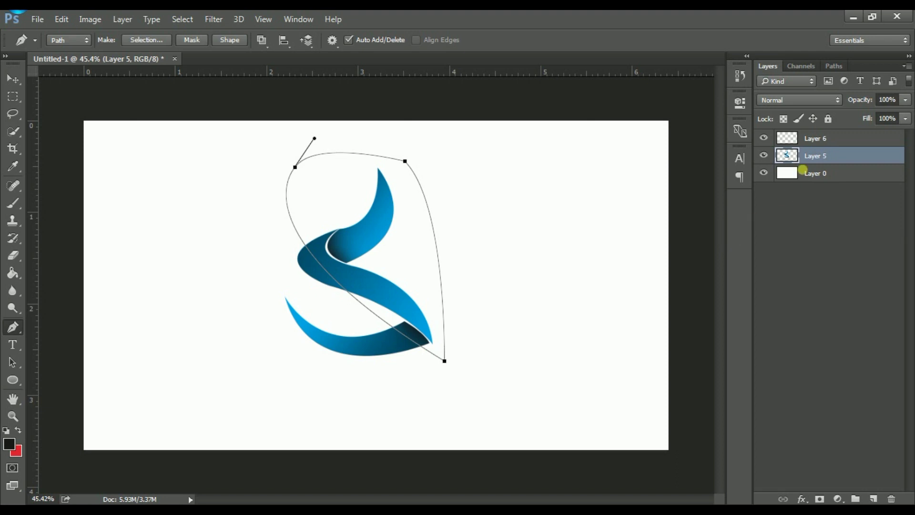
Step: Make Layer 6 active and convert the path into a selection
left_click(824, 140)
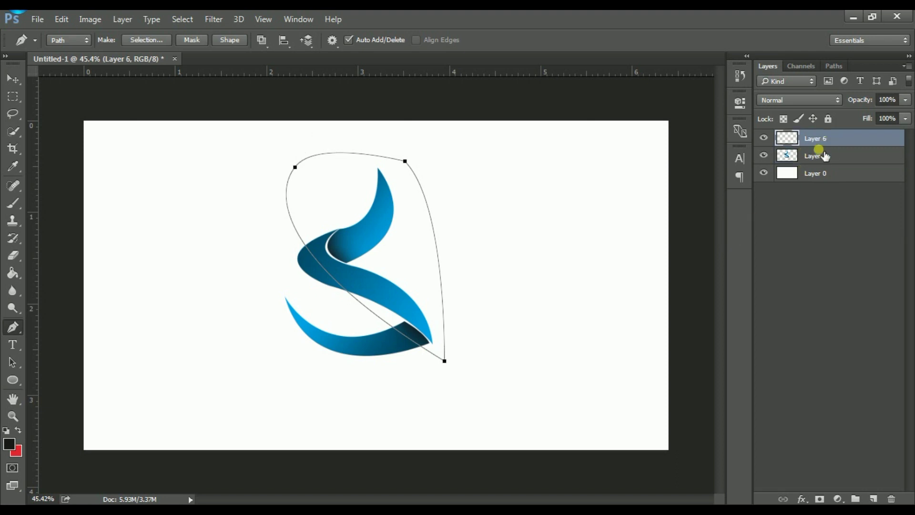
left_click(150, 41)
left_click(530, 129)
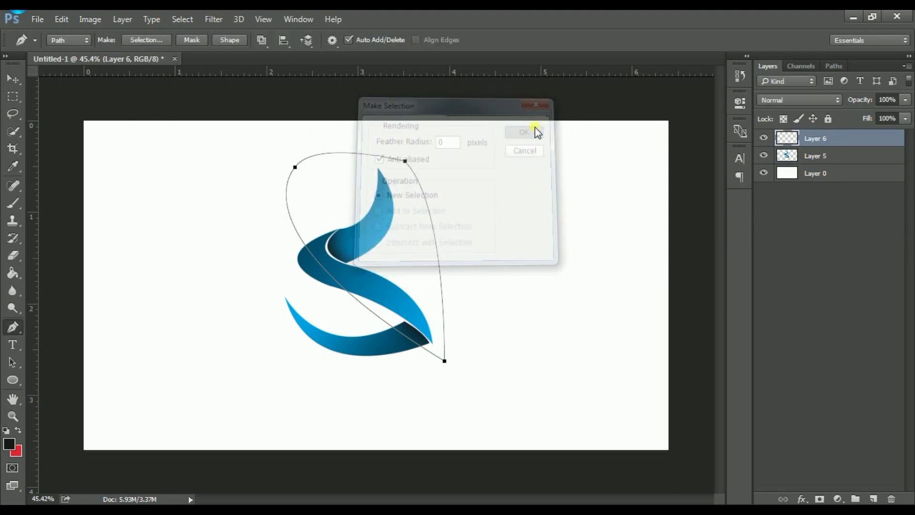
Step: Set the foreground colour to pale blue #c0ecff and pick the Gradient Tool
left_click(15, 446)
left_click_drag(454, 116, 494, 85)
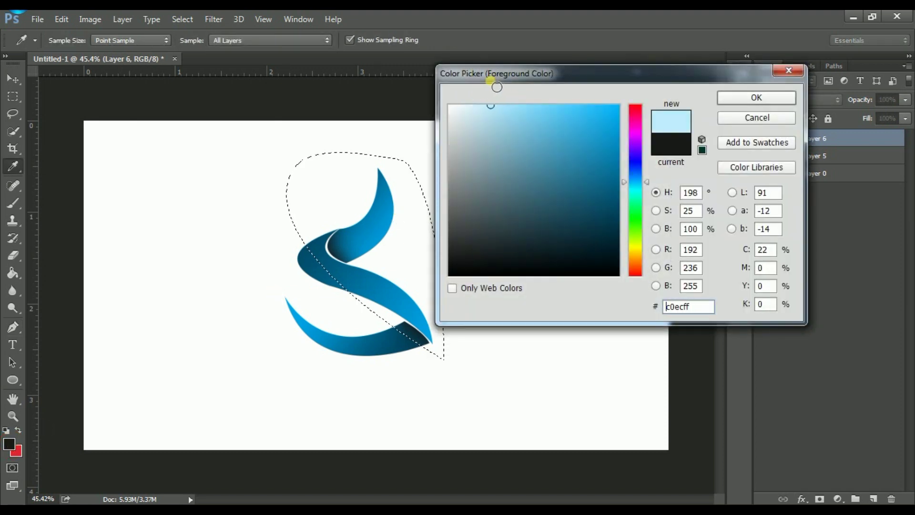
left_click(741, 99)
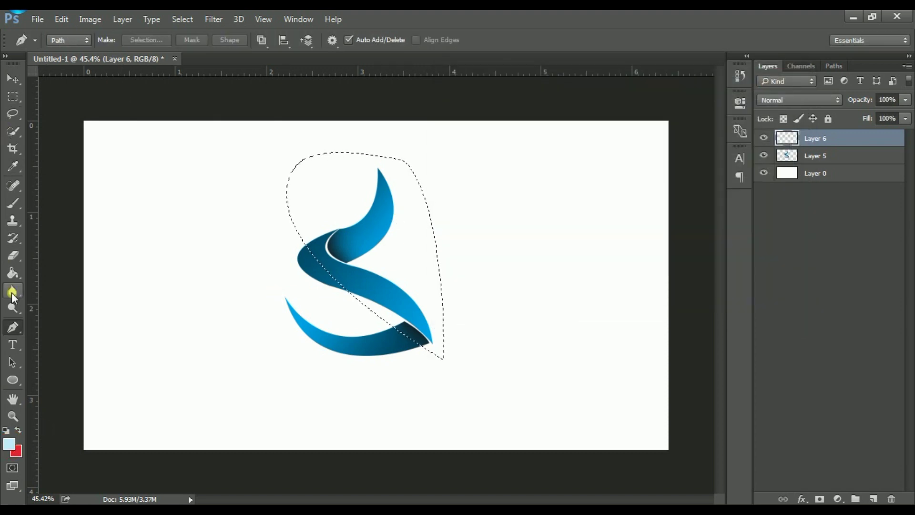
left_click_drag(15, 272, 60, 282)
left_click(59, 273)
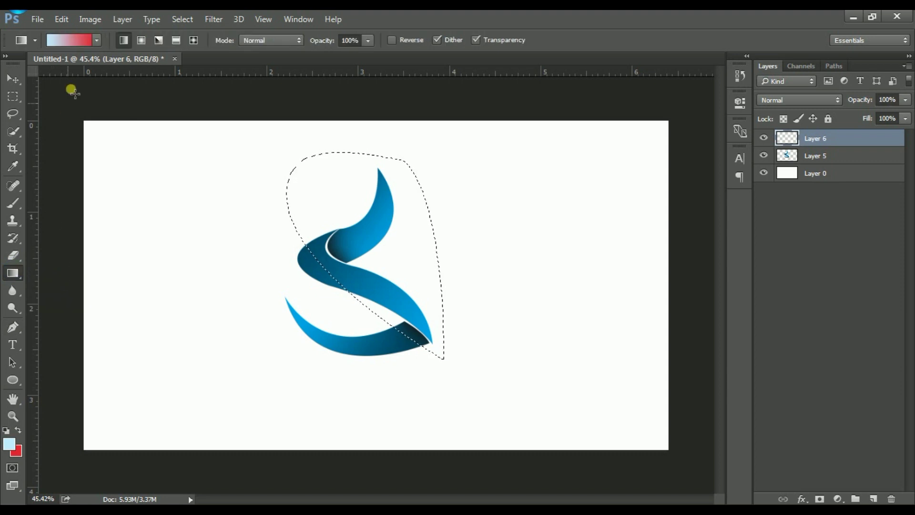
Step: Fill the teardrop selection with a light blue-to-transparent gradient, then deselect
left_click(76, 41)
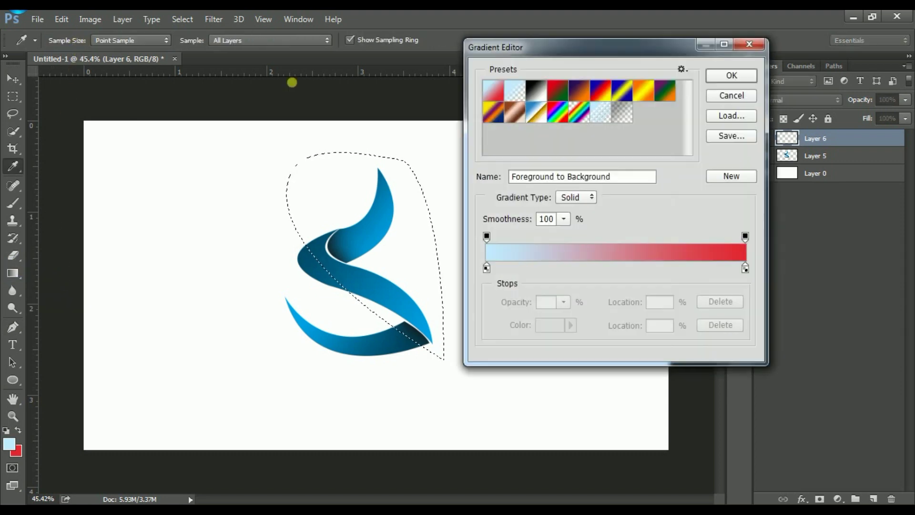
left_click(516, 97)
left_click(727, 76)
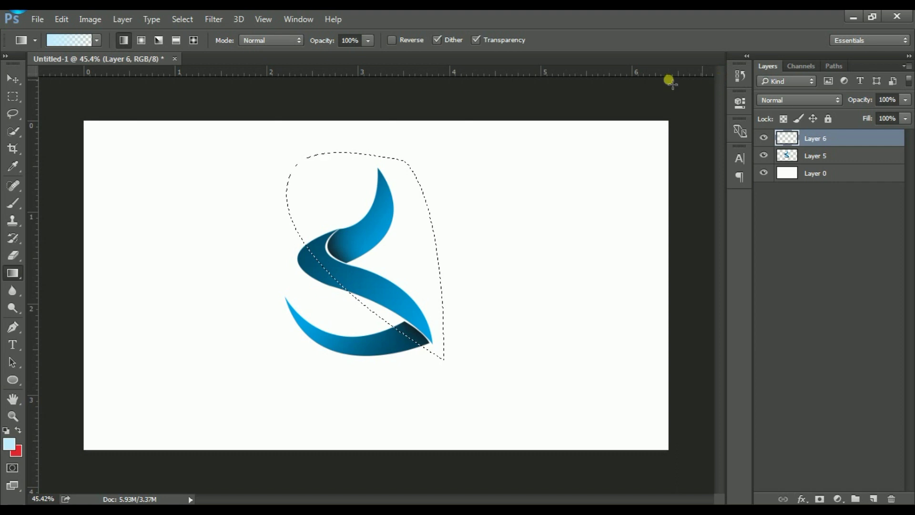
left_click_drag(288, 354, 431, 194)
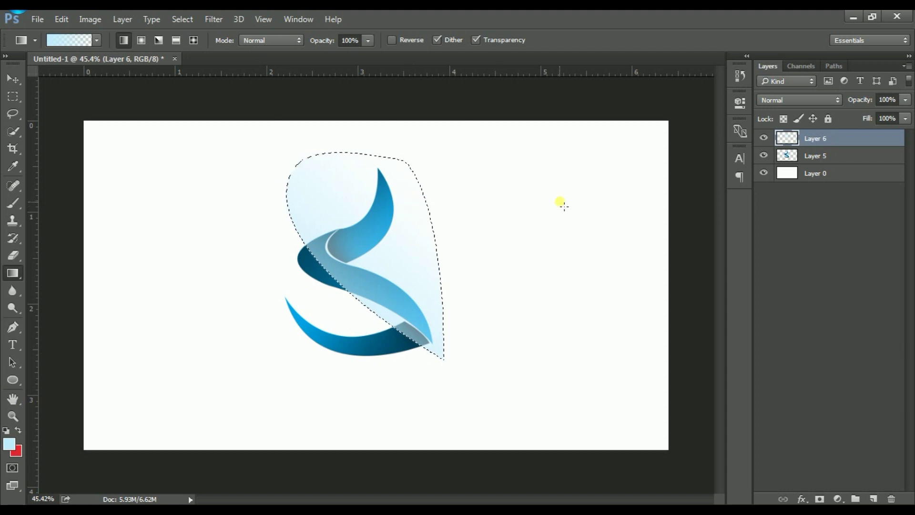
key("ctrl+d")
Step: Trim Layer 6's highlight to the logo by deleting everything outside the logo's pixels
right_click(786, 157)
left_click(782, 197)
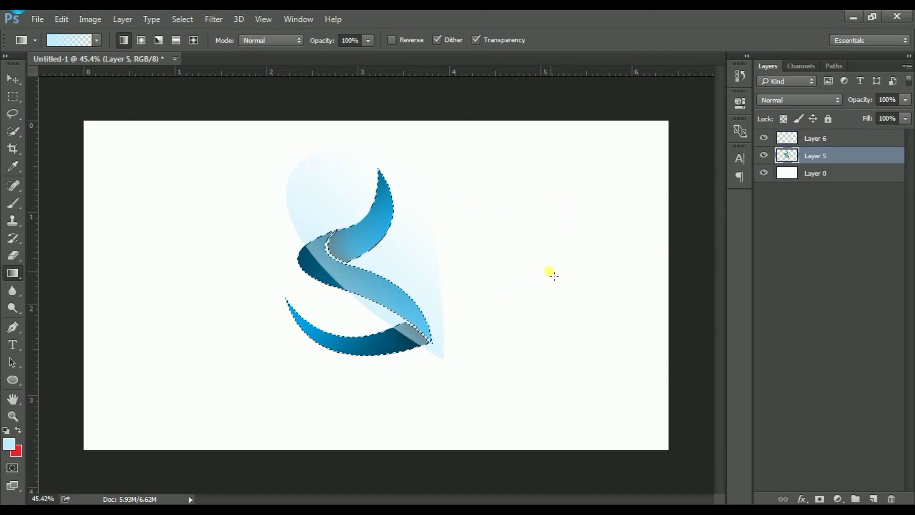
key("ctrl+shift+i")
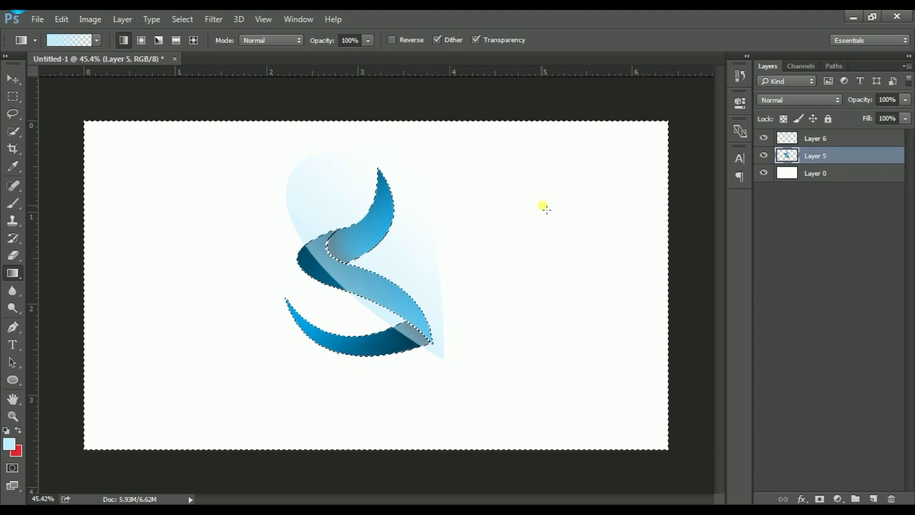
left_click(822, 138)
key("Delete")
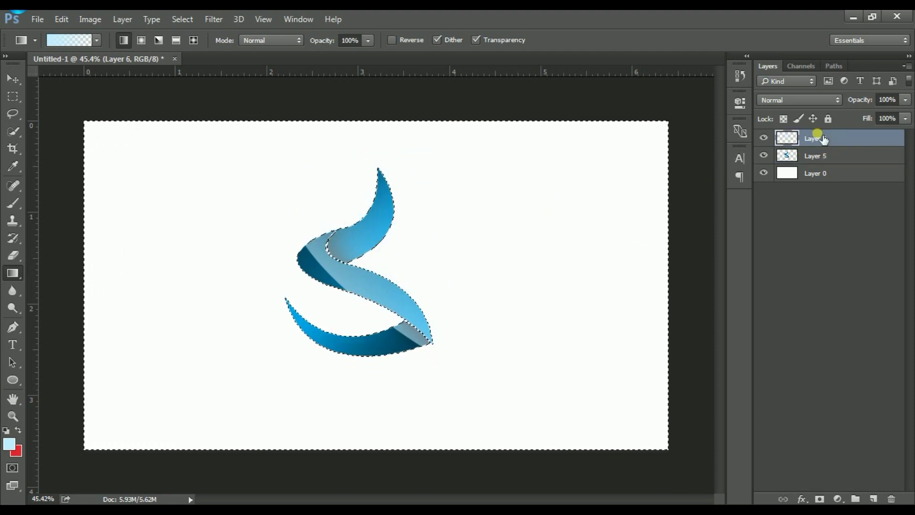
key("ctrl+d")
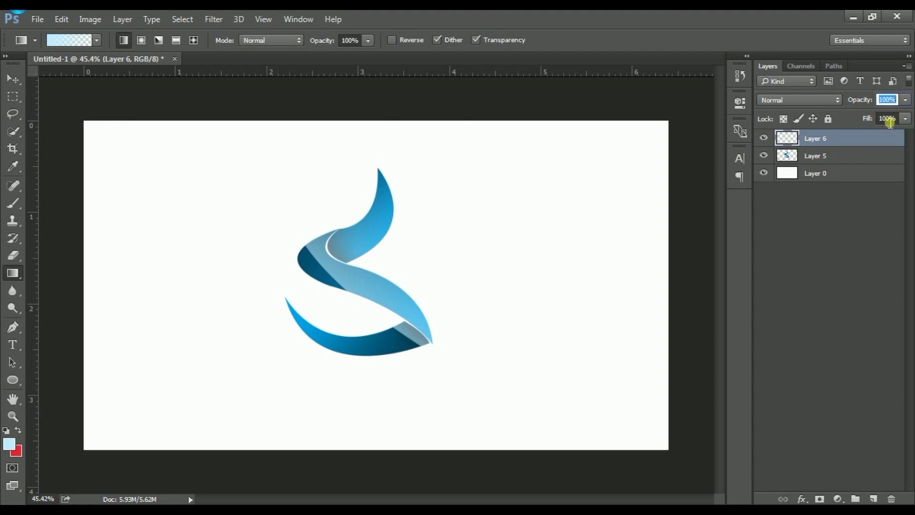
Step: Lower Layer 6's opacity to 10% and select Layer 0
key("shift+Down")
key("shift+Down")
key("shift+Down")
key("shift+Down")
key("shift+Down")
key("shift+Down")
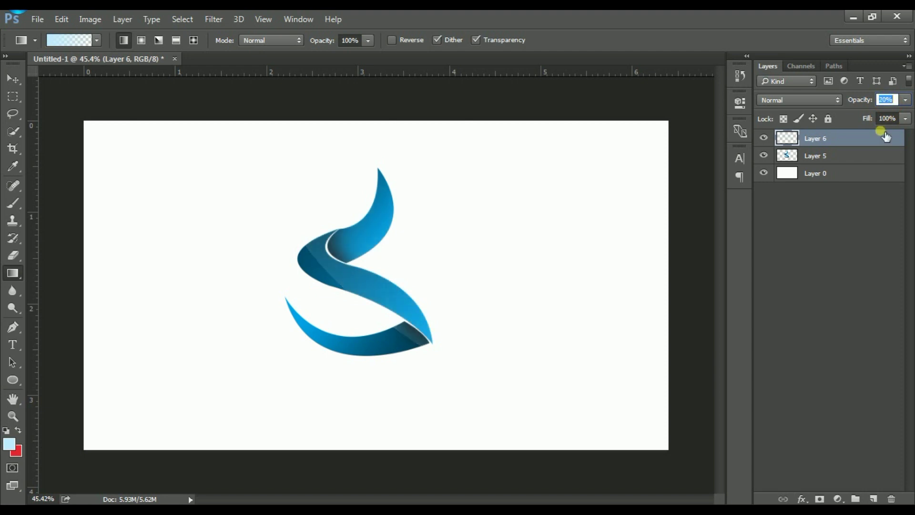
key("shift+Down")
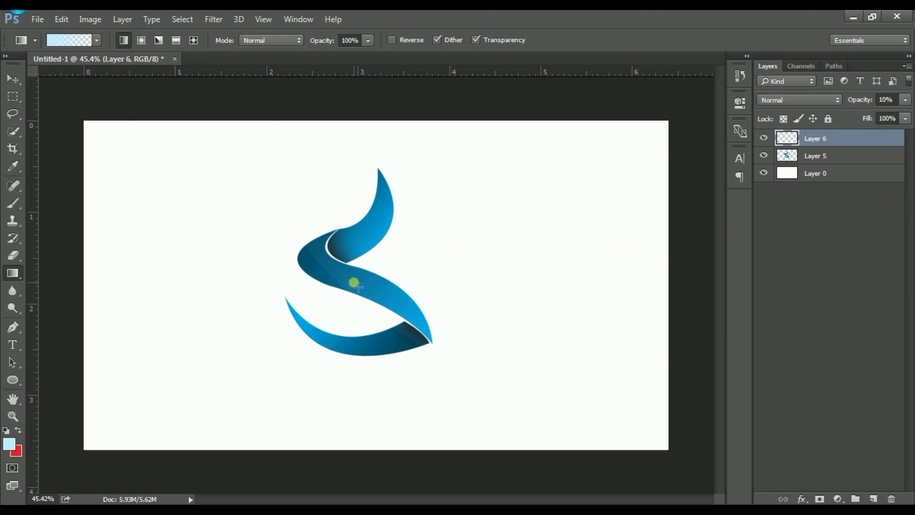
left_click(824, 174)
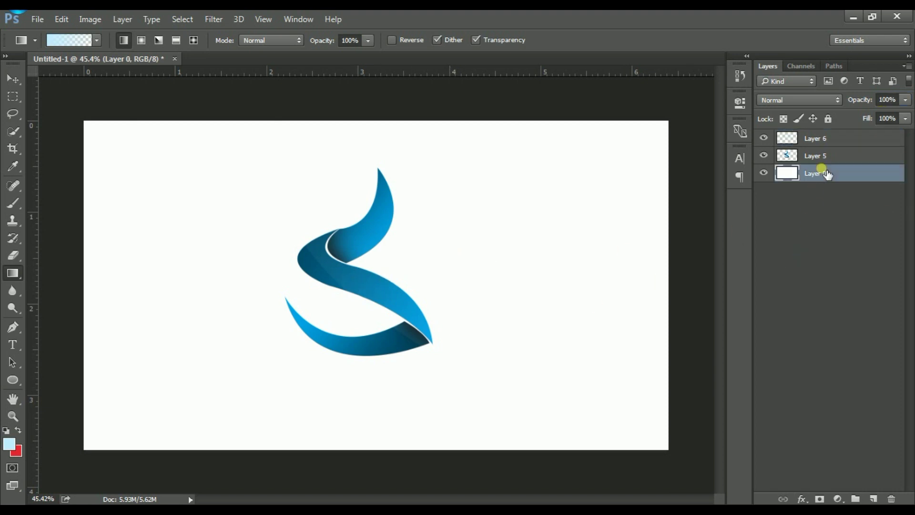
Step: Fill the white background on Layer 0 with a sampled mid grey using the Paint Bucket
left_click(10, 444)
mouse_move(482, 209)
left_mouse_down()
mouse_move(454, 199)
mouse_move(443, 164)
left_mouse_up()
key("Return")
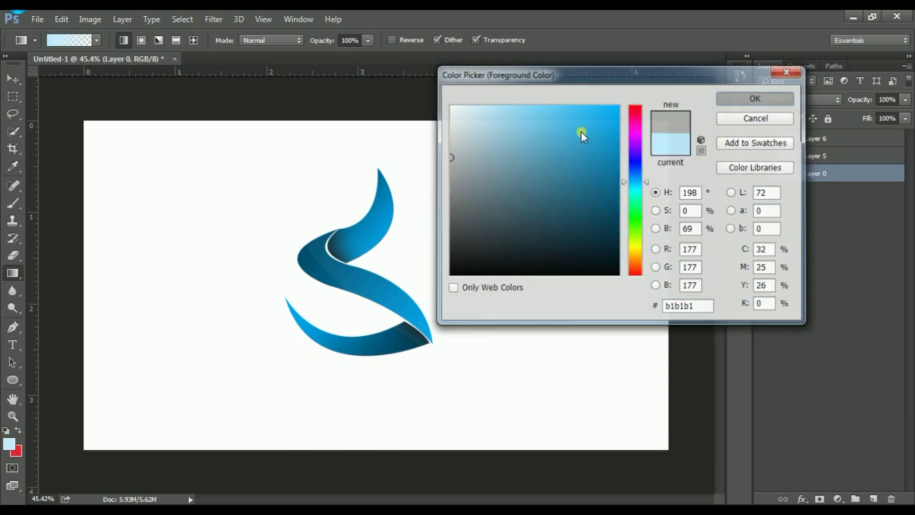
left_click(7, 275)
right_click(17, 273)
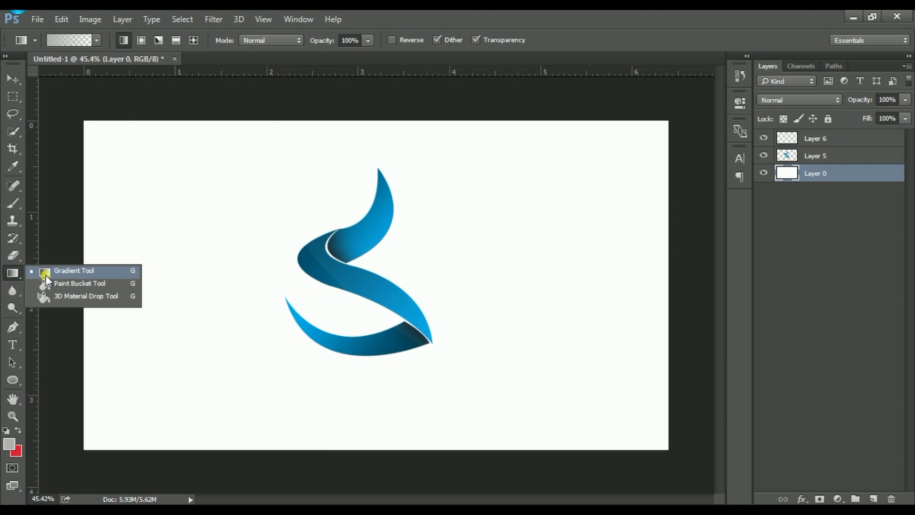
left_click(48, 285)
left_click(213, 324)
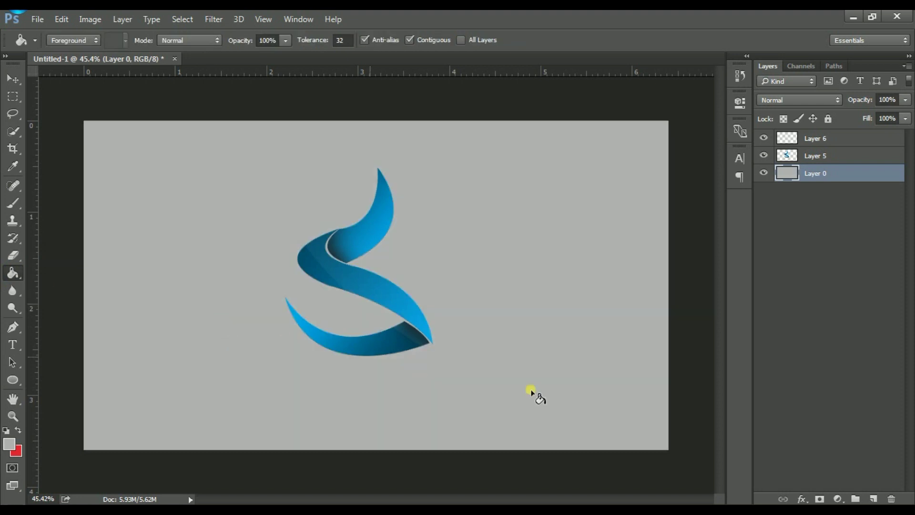
Step: On new Layer 7, paint two soft white 1300 px brush dabs at the canvas centre
left_click(875, 498)
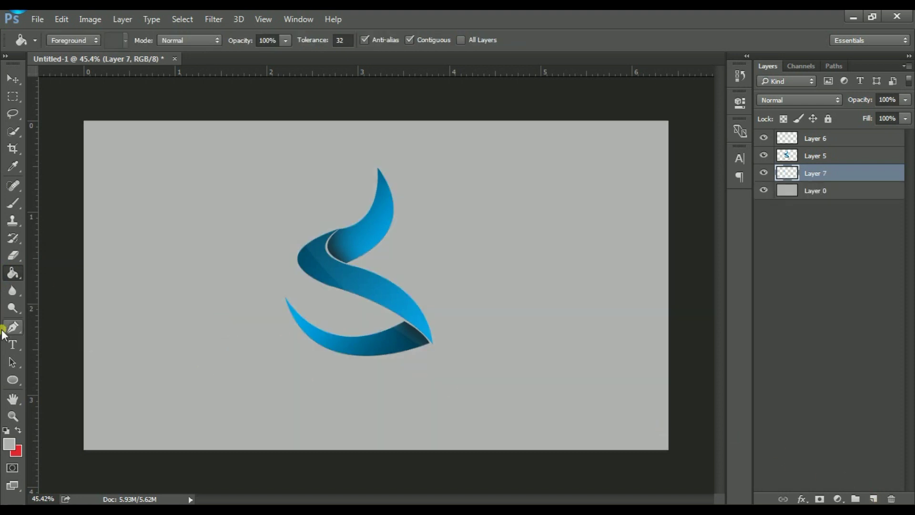
left_click(13, 202)
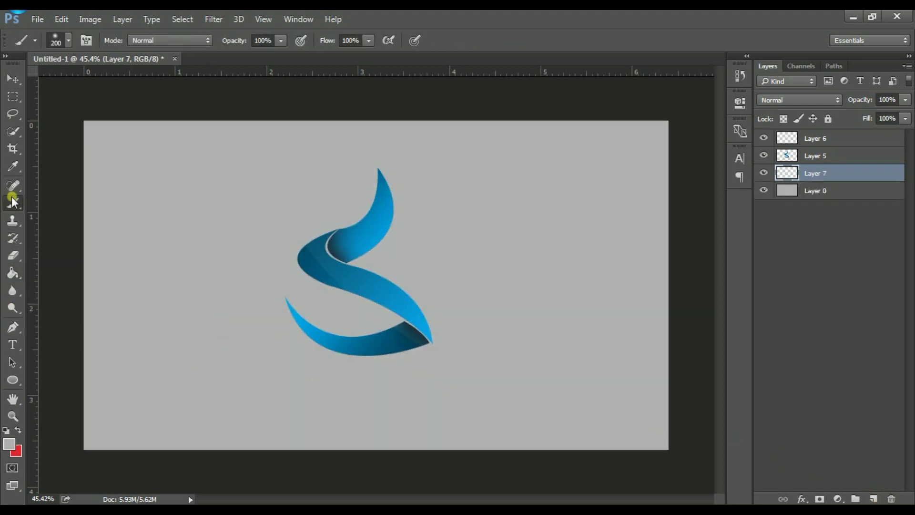
left_click(58, 40)
left_click(402, 60)
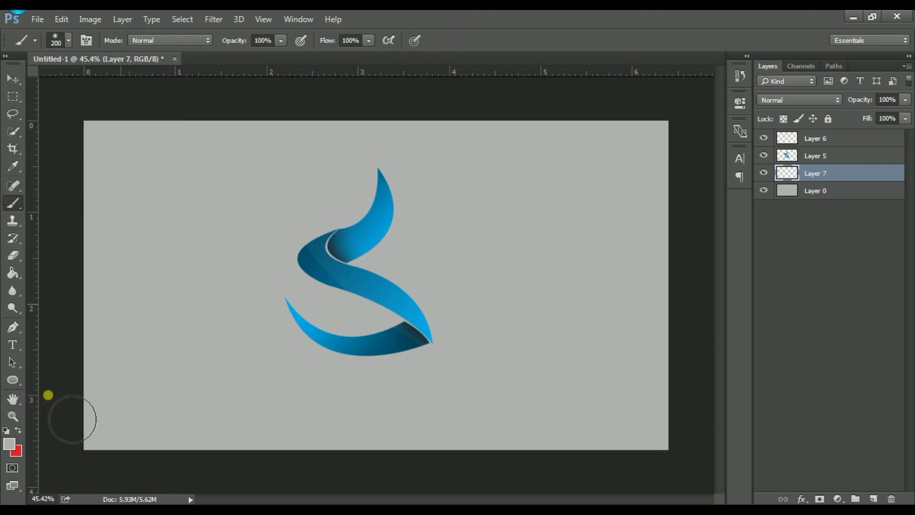
left_click(9, 445)
left_click(449, 105)
left_click(729, 97)
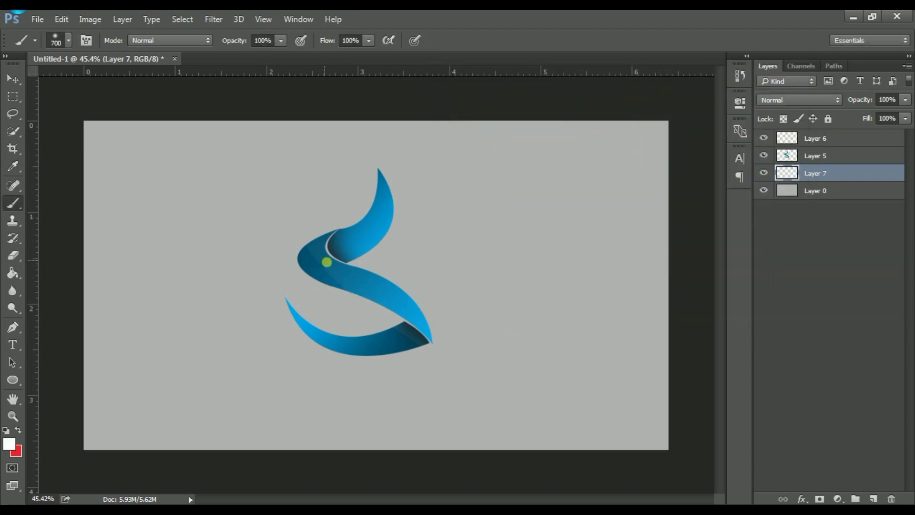
key("bracketright")
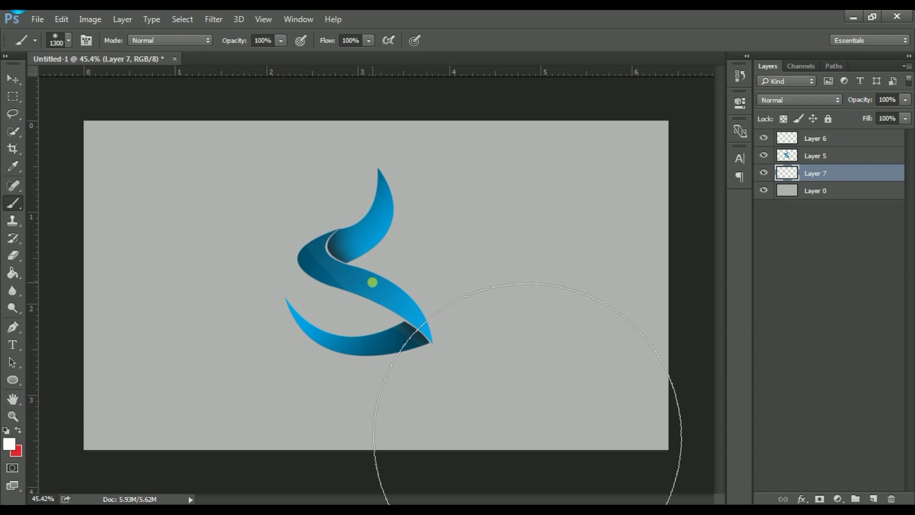
left_click(372, 282)
left_click(372, 283)
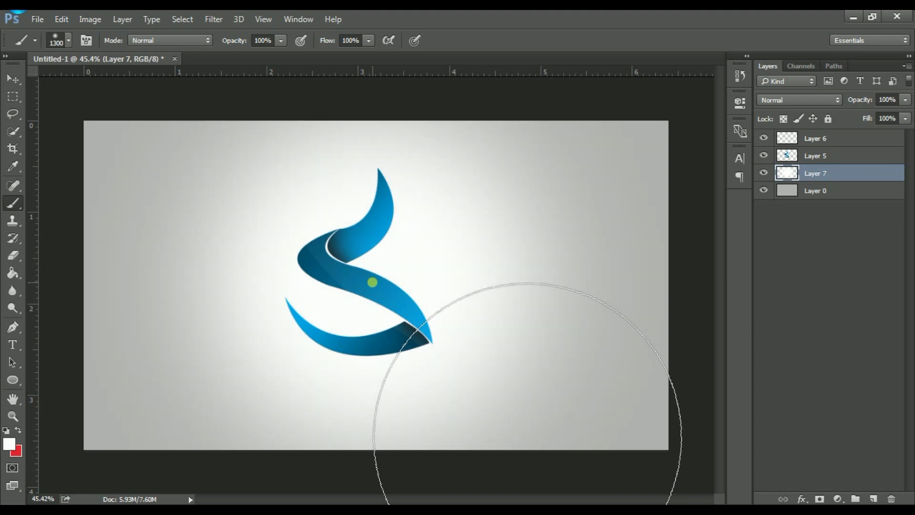
Step: Select Layers 5 and 6 together for Free Transform
left_click(820, 157)
left_click(822, 139, "shift")
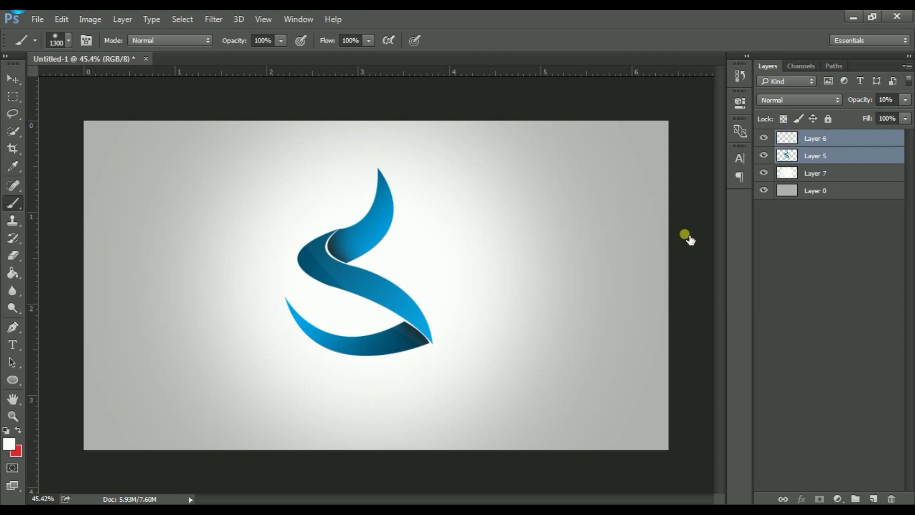
key("ctrl+t")
Step: Scale the logo and highlight layers to about 57% around their centre and move them onto the canvas centre
left_click_drag(435, 357, 388, 333)
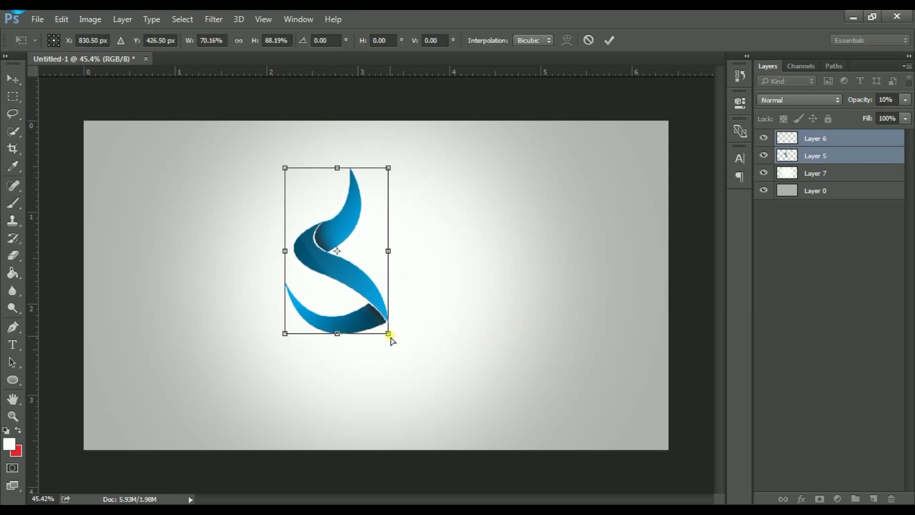
key("ctrl+z")
left_click_drag(434, 358, 401, 315)
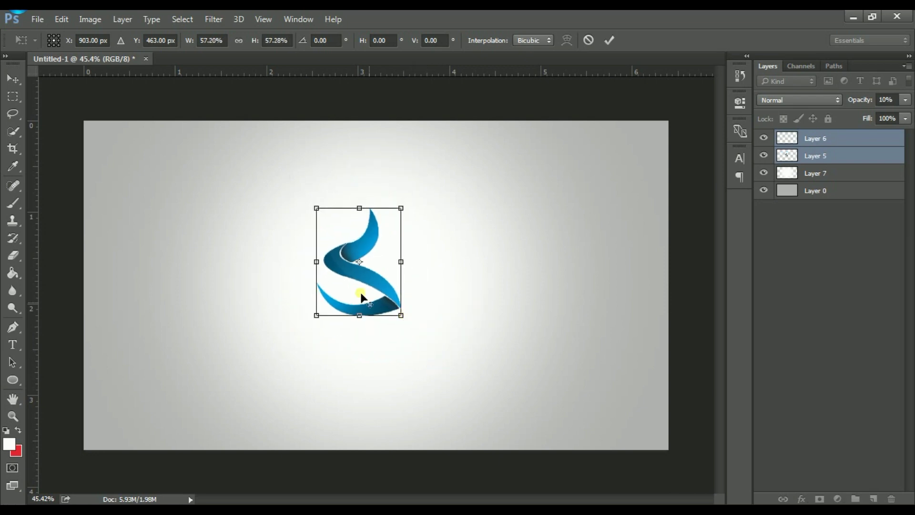
mouse_move(354, 275)
left_mouse_down()
mouse_move(389, 301)
mouse_move(377, 293)
left_mouse_up()
key("b")
scroll(384, 367, "up", 2)
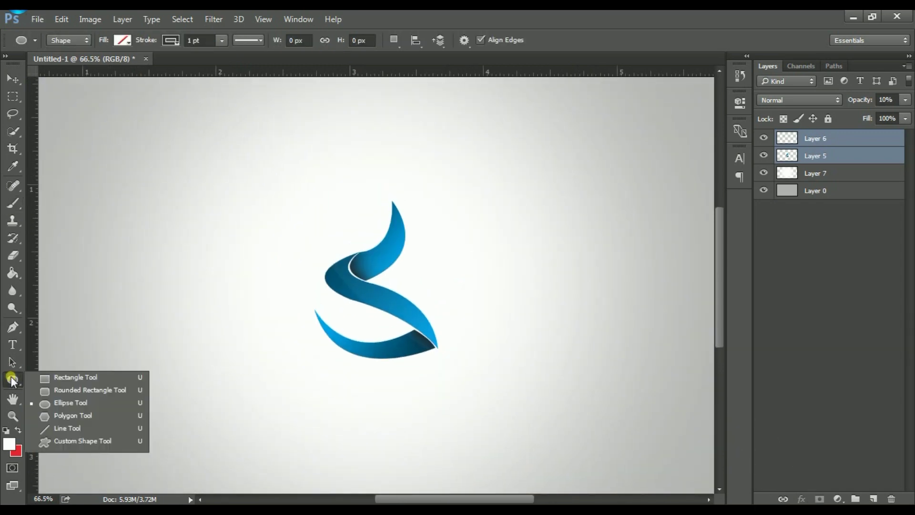
Step: Draw a flat near-black ellipse just below the logo with the Ellipse Tool
left_click_drag(13, 380, 45, 406)
left_click(7, 445)
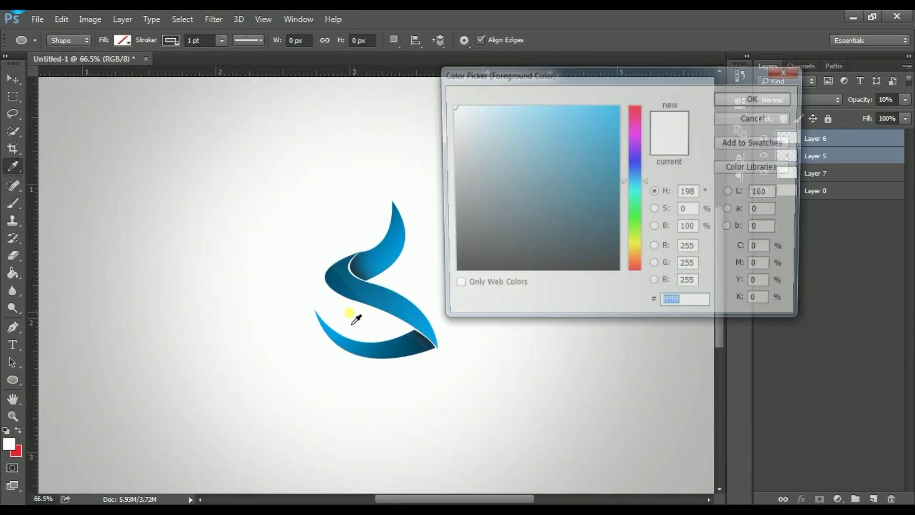
left_click(449, 260)
key("Return")
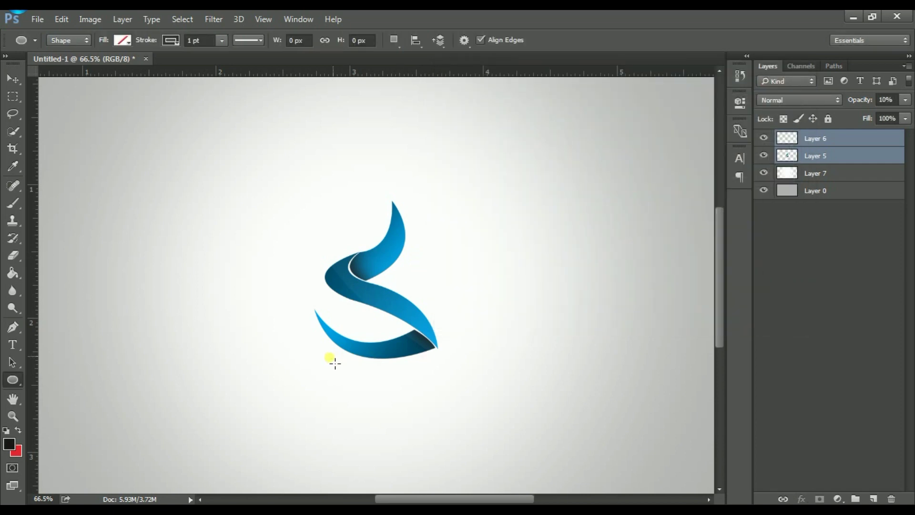
left_click_drag(339, 358, 438, 361)
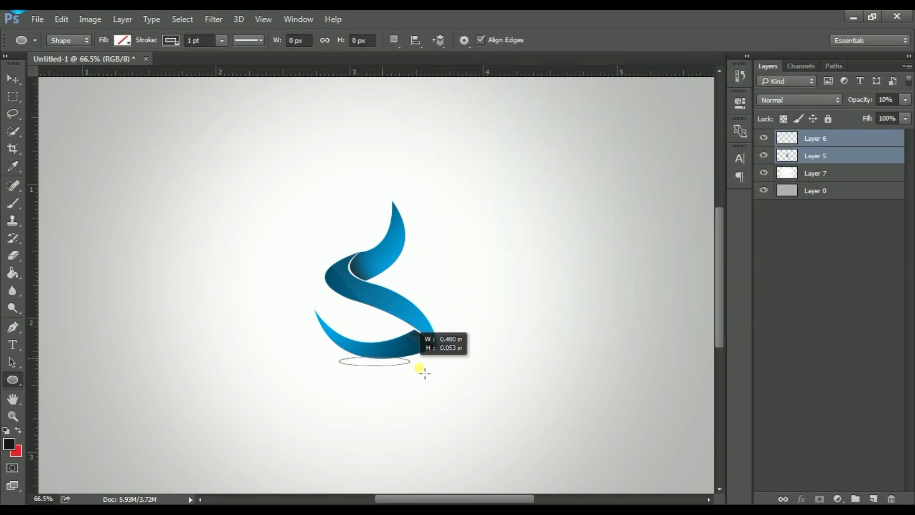
left_click_drag(438, 362, 436, 363)
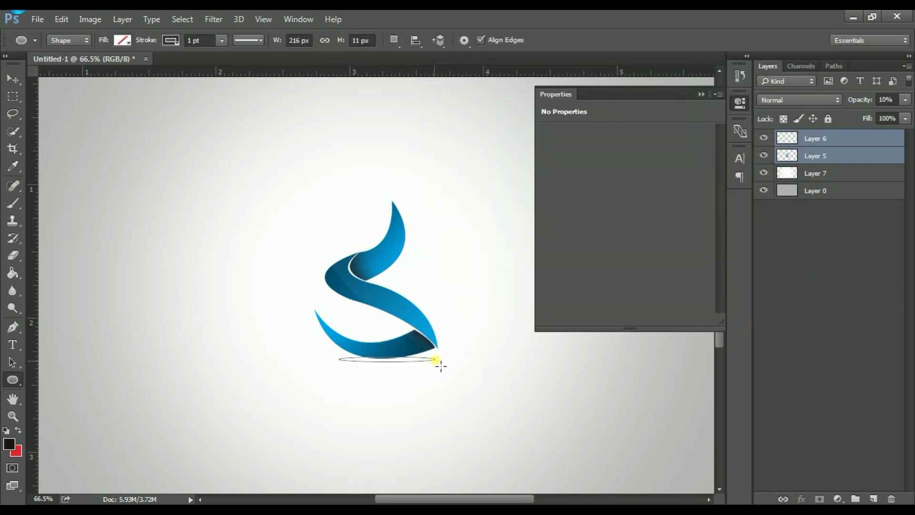
left_click(703, 95)
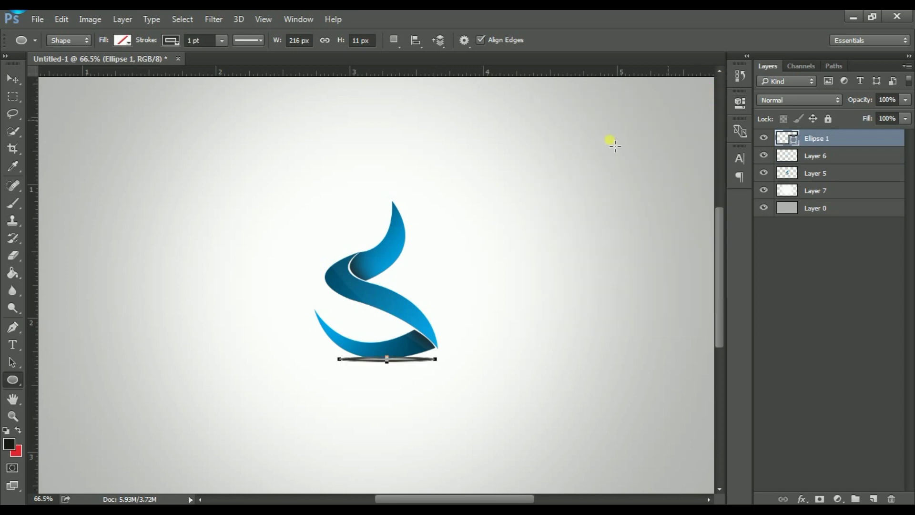
Step: Give the ellipse no stroke and a solid black fill
left_click(170, 40)
left_click(114, 66)
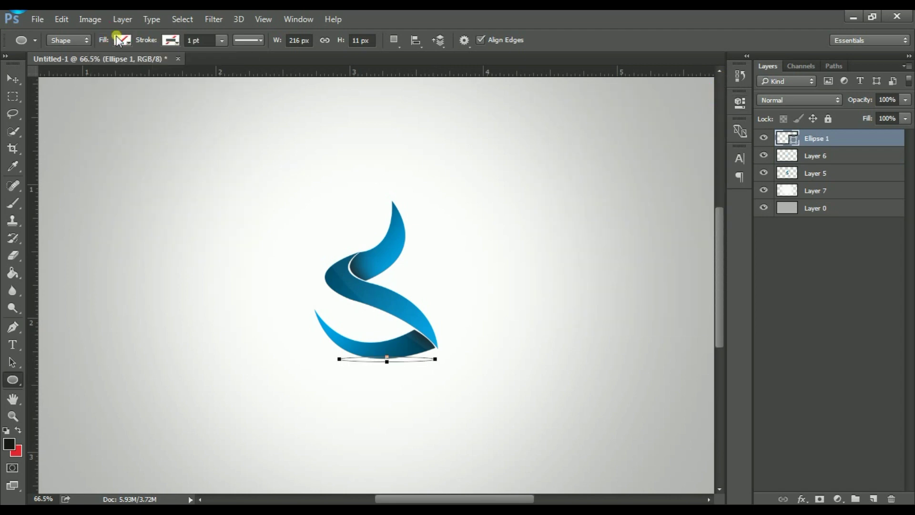
left_click(123, 40)
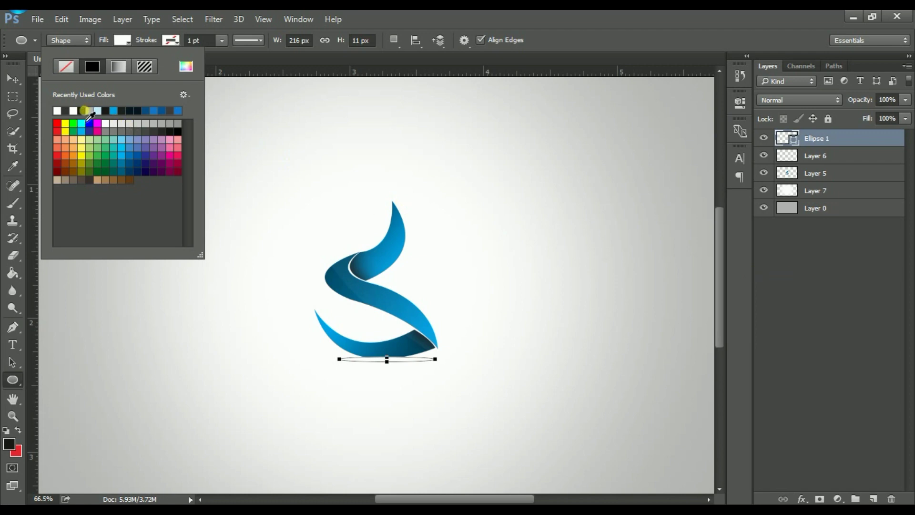
left_click(82, 111)
left_click(848, 308)
Step: Rasterize the Ellipse 1 layer and apply a Gaussian Blur with radius 6.1
left_click(820, 139)
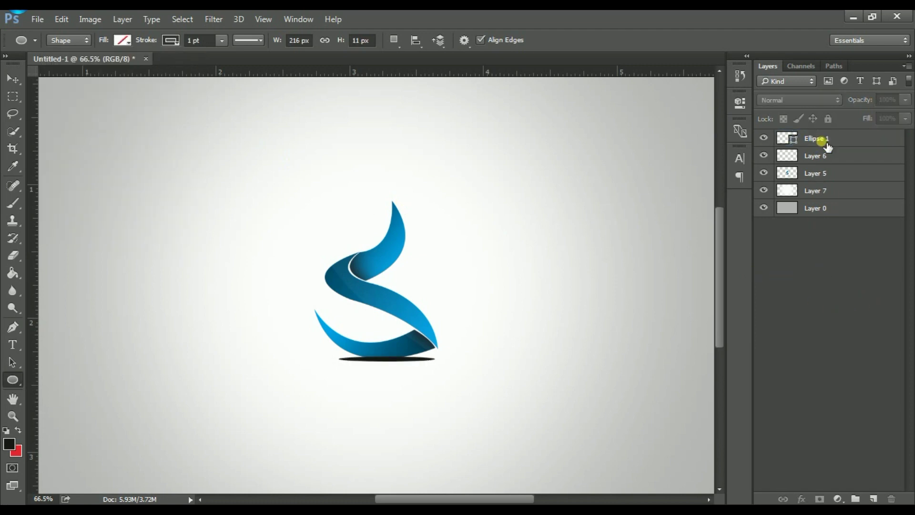
right_click(819, 139)
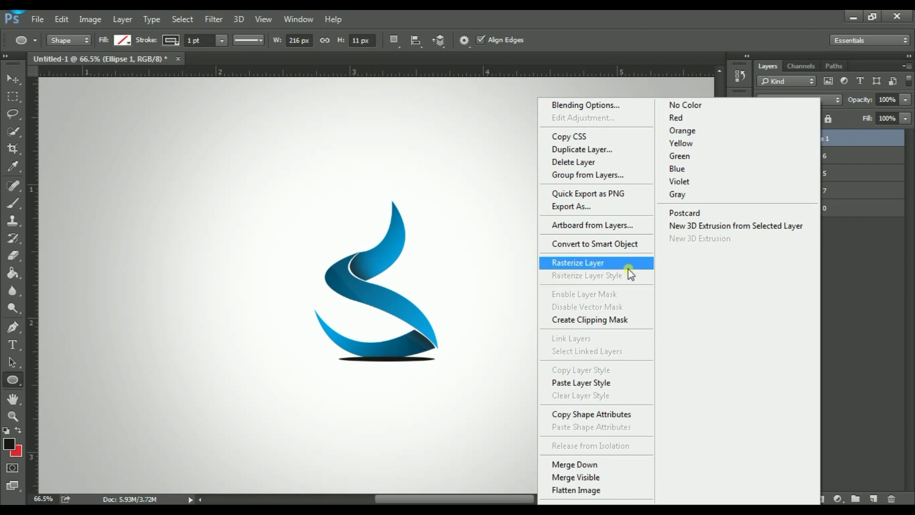
left_click(630, 263)
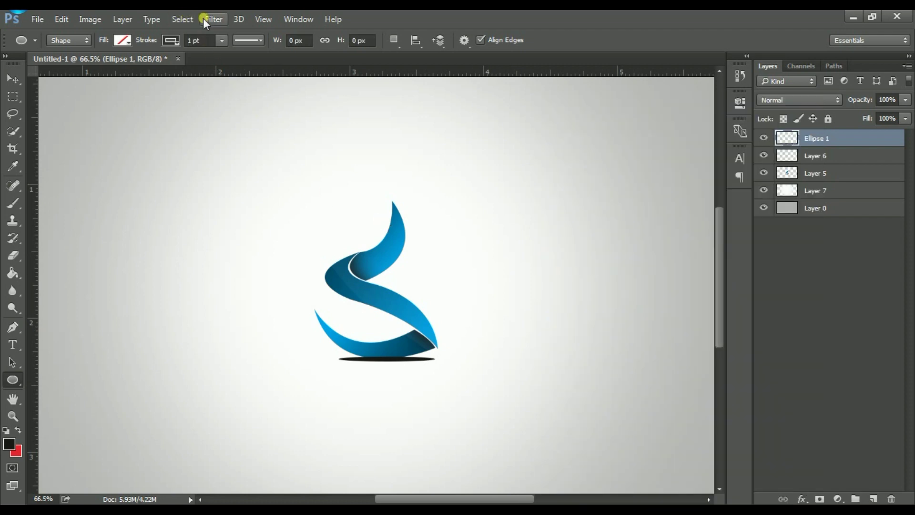
left_click(212, 19)
mouse_move(293, 167)
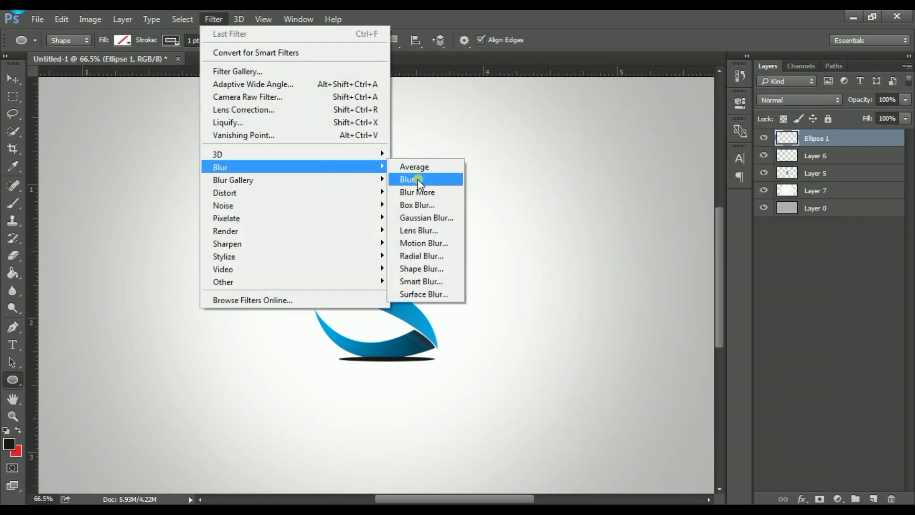
left_click(413, 216)
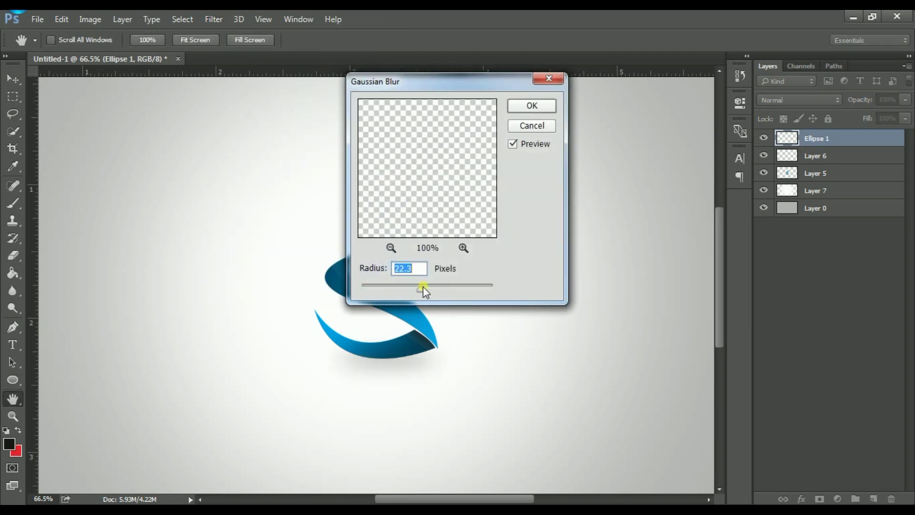
left_click_drag(416, 288, 408, 289)
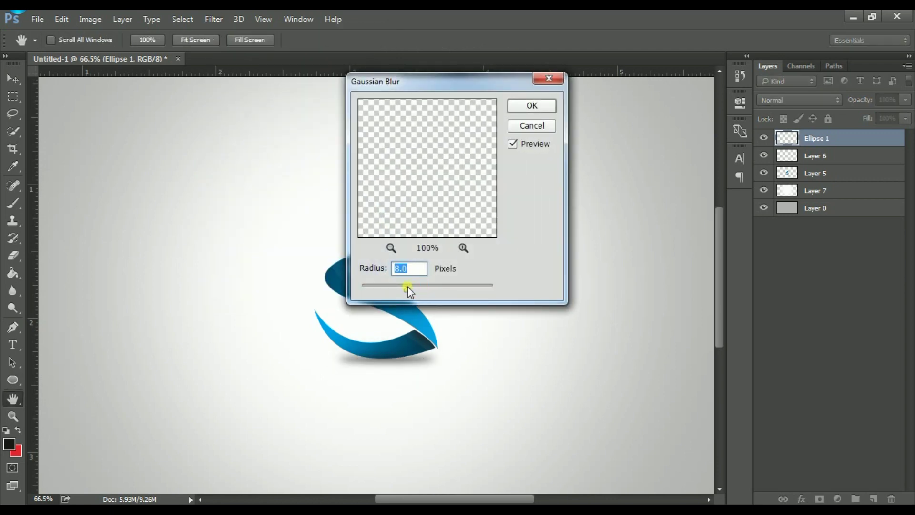
left_click_drag(404, 285, 401, 284)
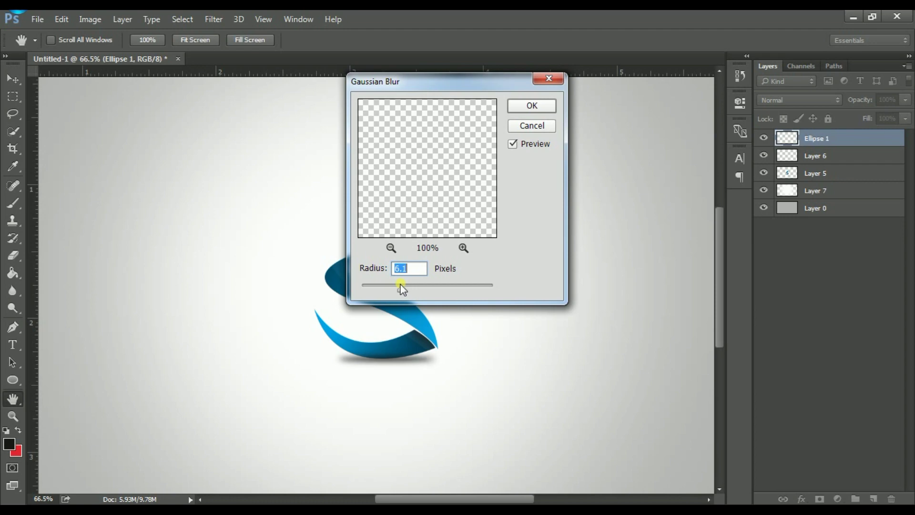
left_click(532, 106)
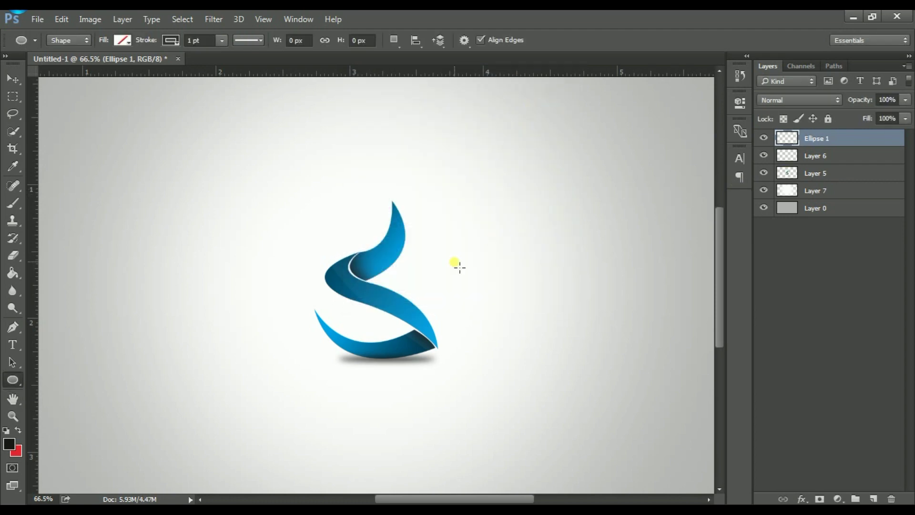
Step: Nudge the blurred shadow ellipse left by two Shift+Left steps with the Move Tool
key("v")
key("shift+Left")
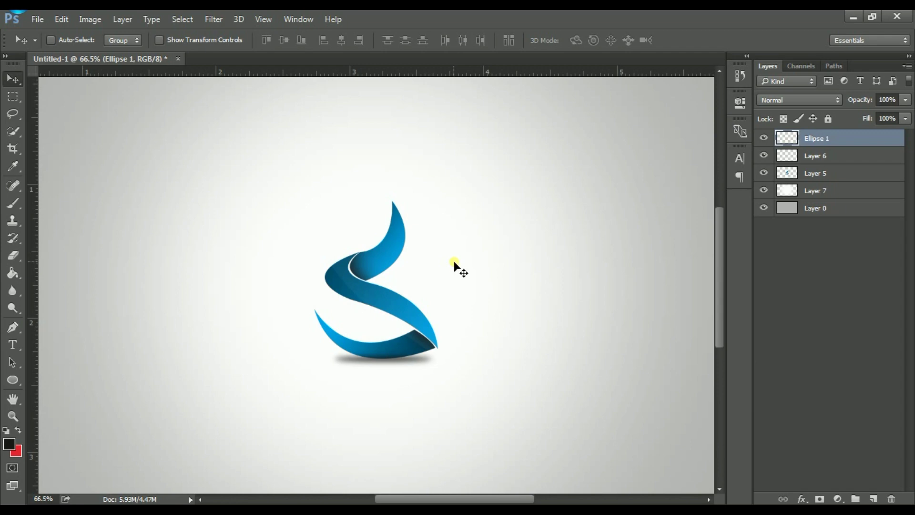
key("shift+Left")
scroll(454, 261, "down", 2)
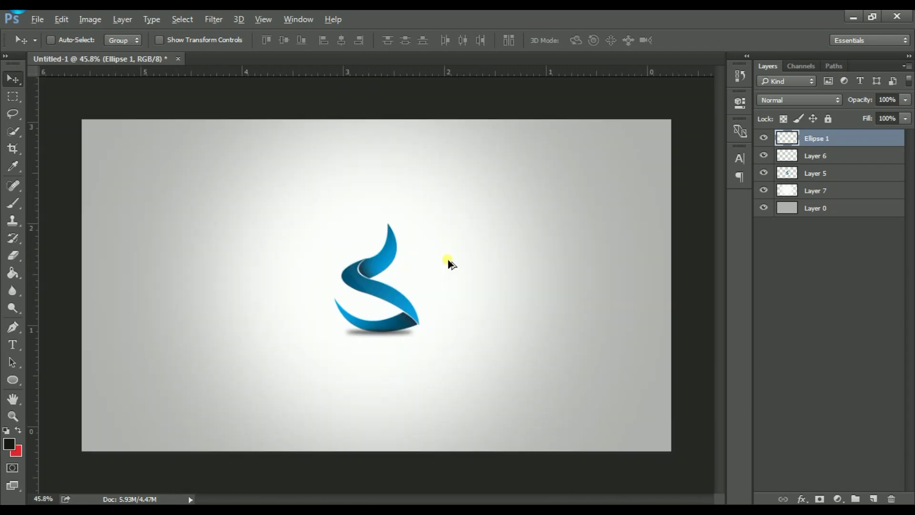
scroll(477, 267, "down", 1)
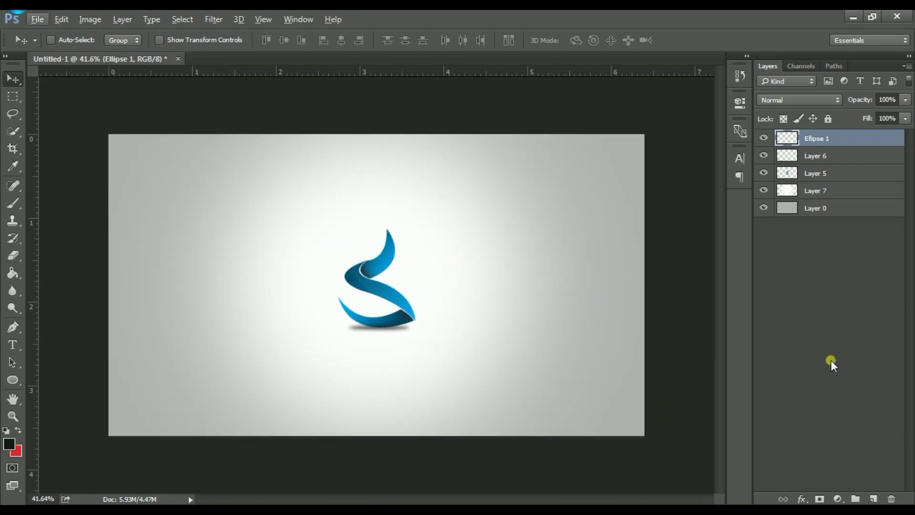